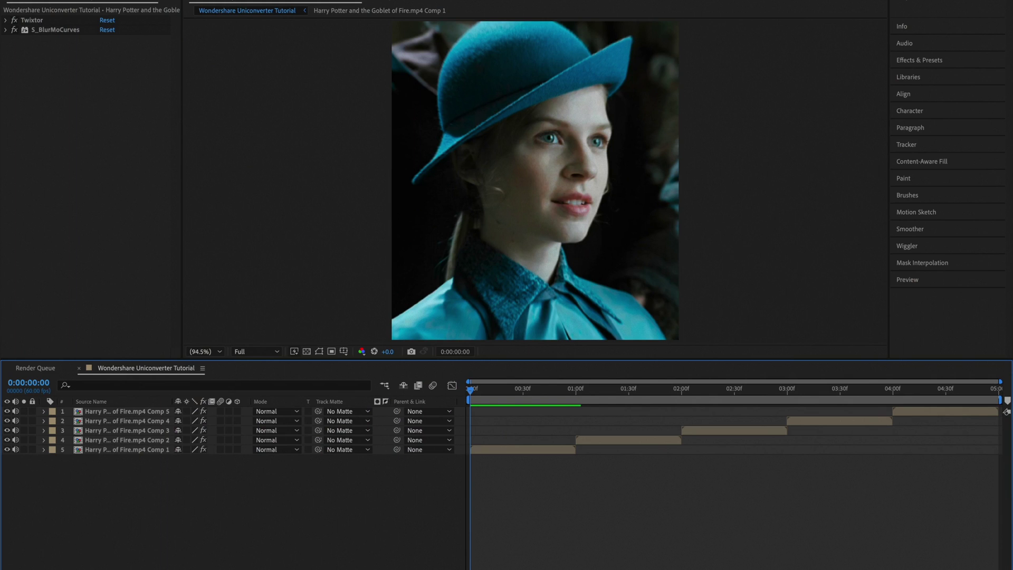
Add the composition to the Render Queue via File > Export.
{"action": "left_click", "coordinate": [95, 1]}
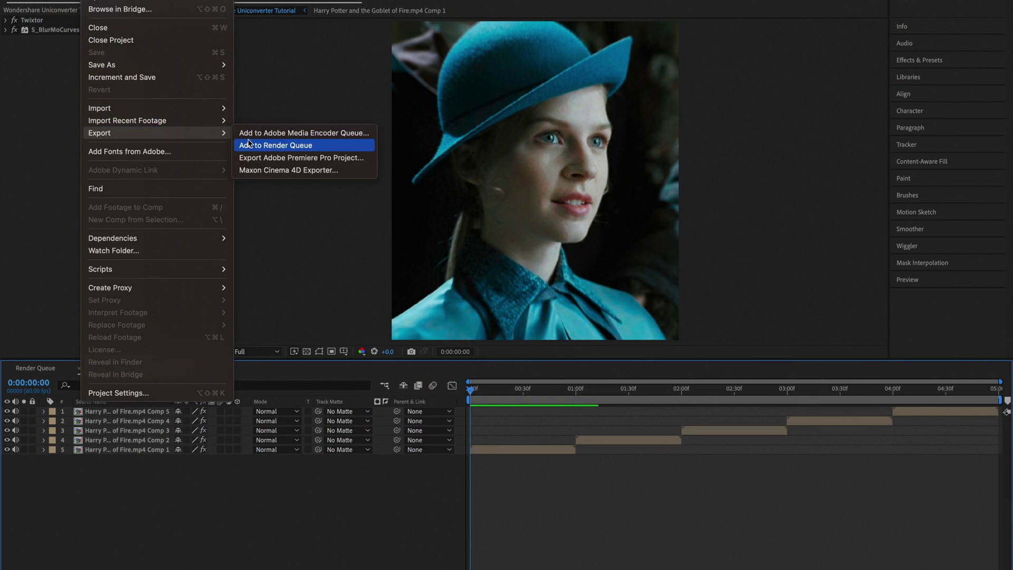
{"action": "left_click", "coordinate": [249, 145]}
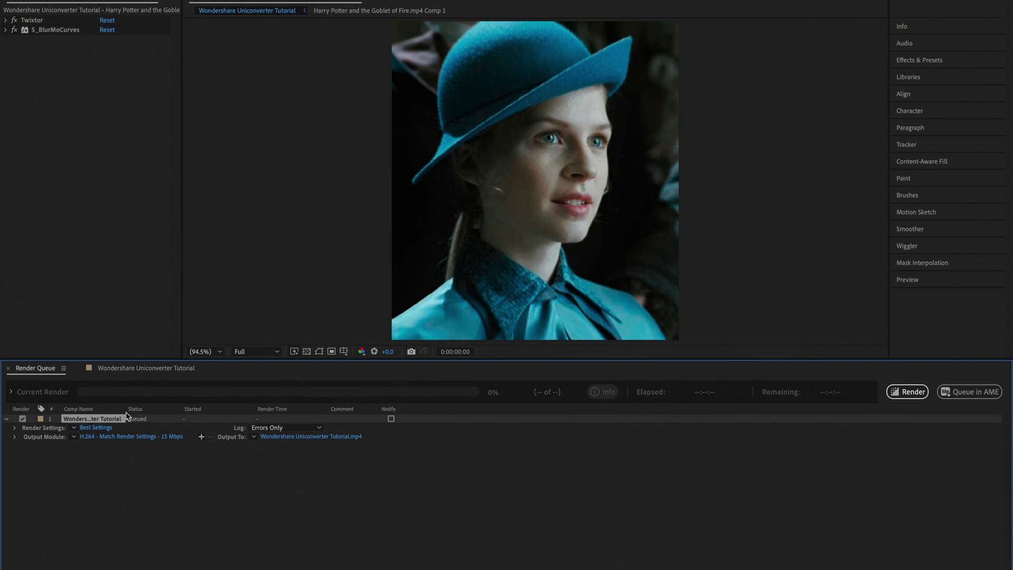
Set the Output Module to QuickTime format with Audio Output off.
{"action": "left_click", "coordinate": [143, 437]}
{"action": "left_click", "coordinate": [449, 151]}
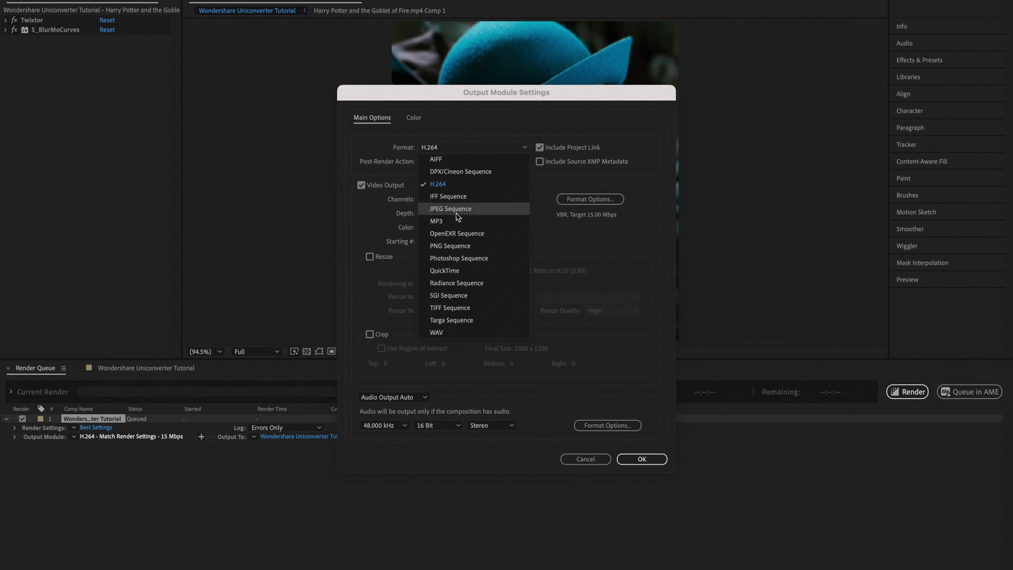
{"action": "left_click", "coordinate": [453, 270]}
{"action": "left_click", "coordinate": [422, 397]}
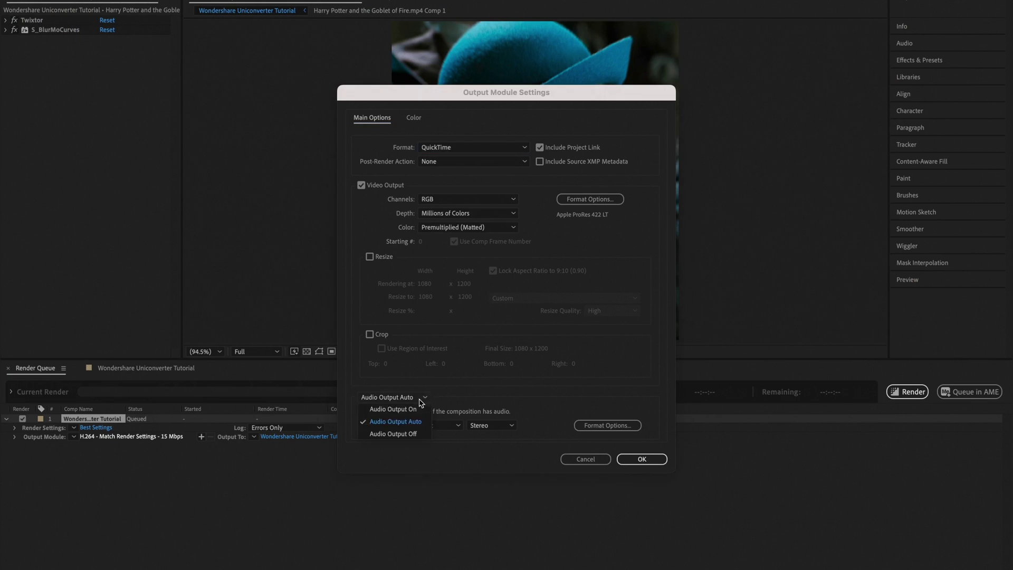
{"action": "left_click", "coordinate": [414, 434]}
{"action": "key", "text": "Return"}
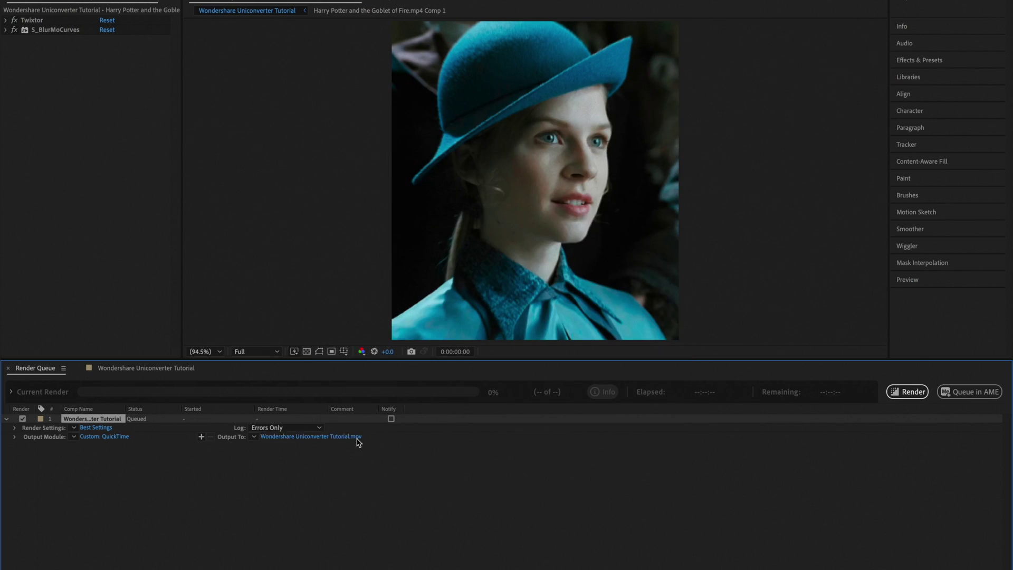
Set Output To Clips to Upscale.mov and start rendering the queue.
{"action": "left_click", "coordinate": [363, 437]}
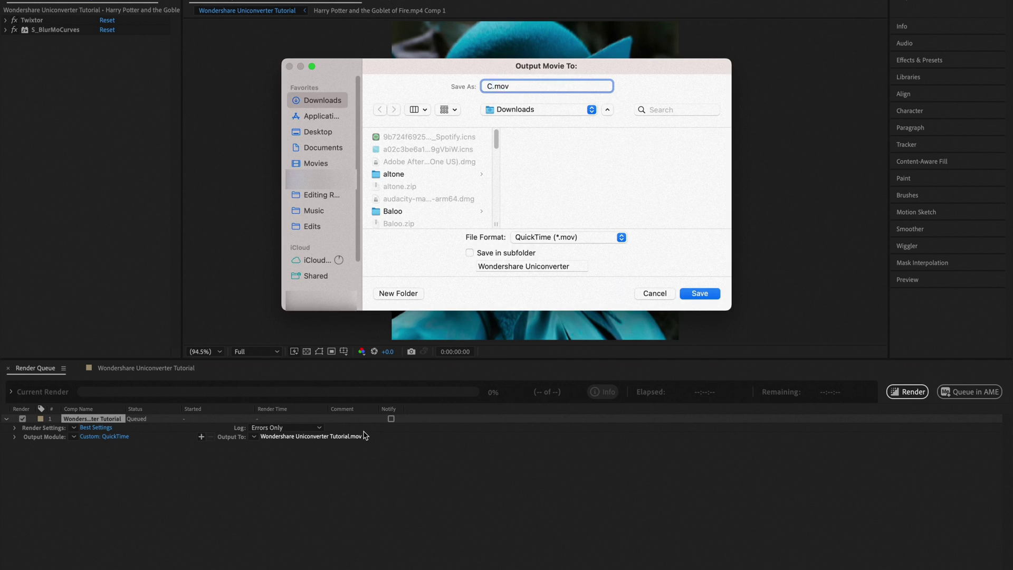
{"action": "type", "text": "ale"}
{"action": "key", "text": "Return"}
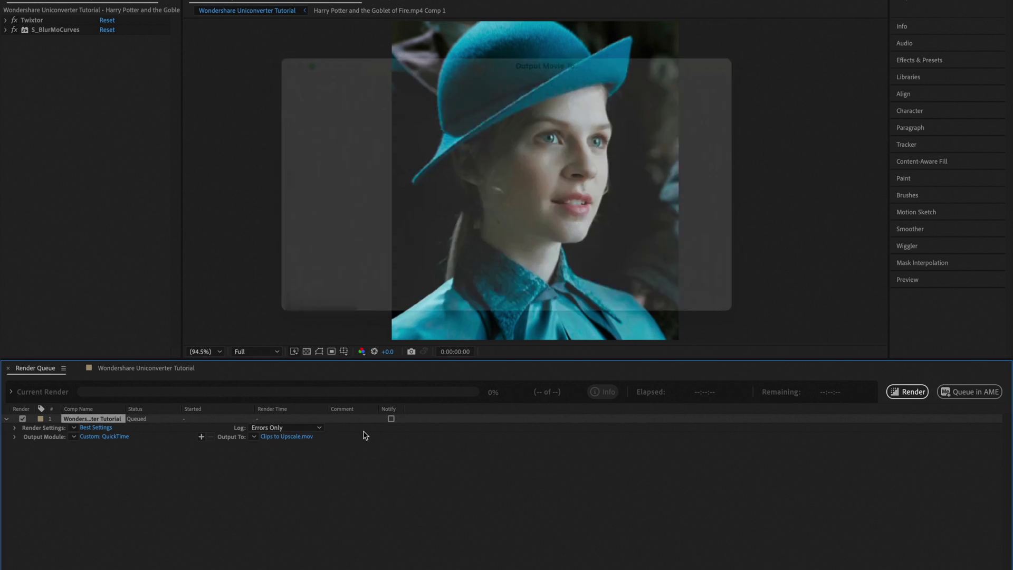
{"action": "left_click", "coordinate": [909, 389]}
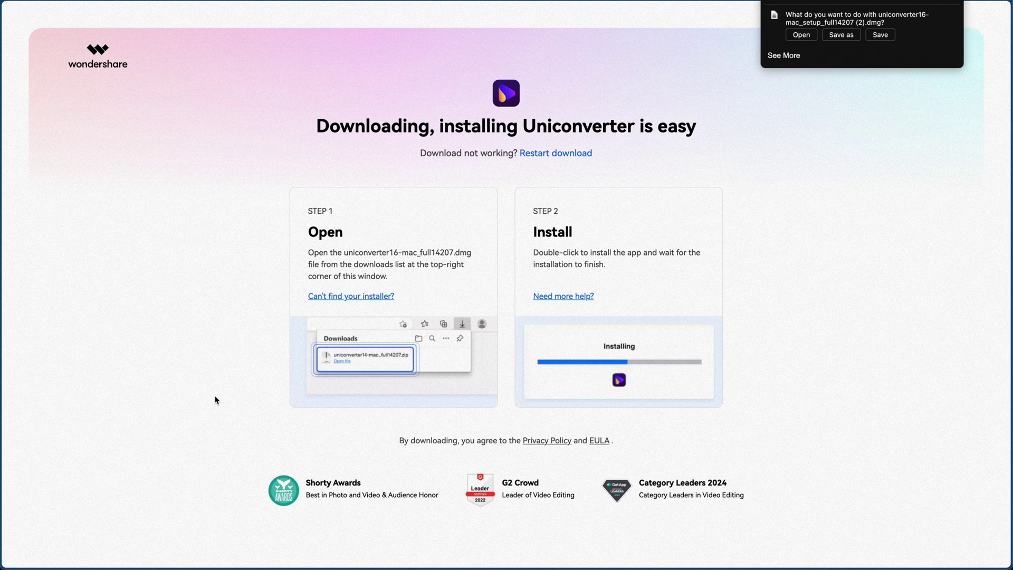
Save the UniConverter installer, accept the license and launch the installer app.
{"action": "left_click", "coordinate": [880, 35]}
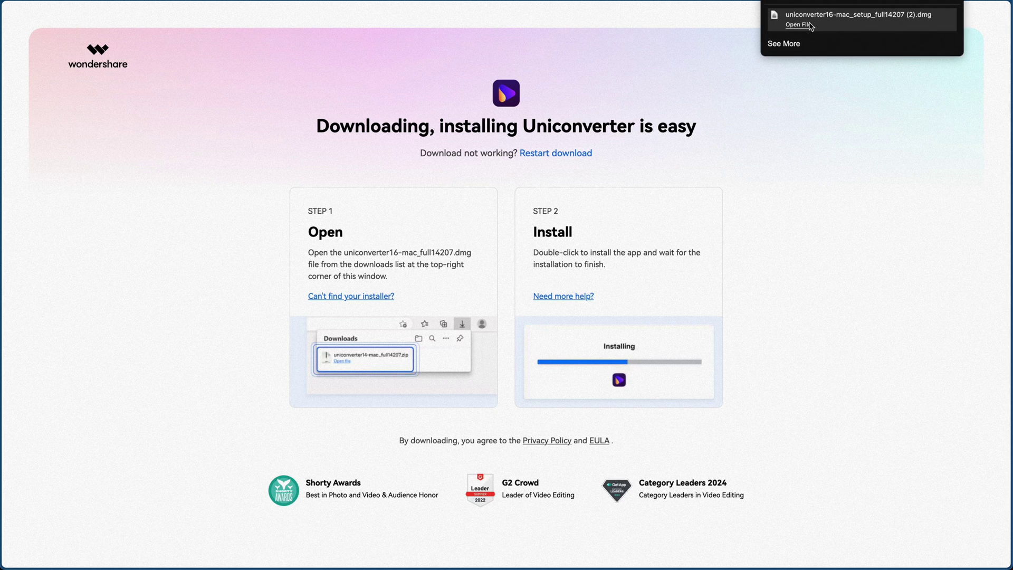
{"action": "left_click", "coordinate": [661, 274]}
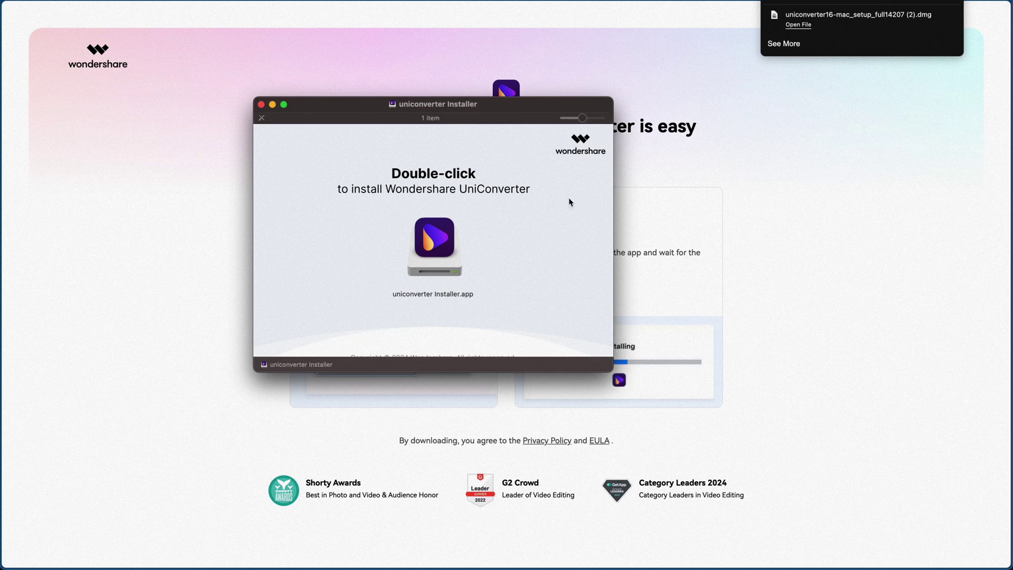
{"action": "left_click", "coordinate": [453, 248]}
{"action": "double_click", "coordinate": [454, 248]}
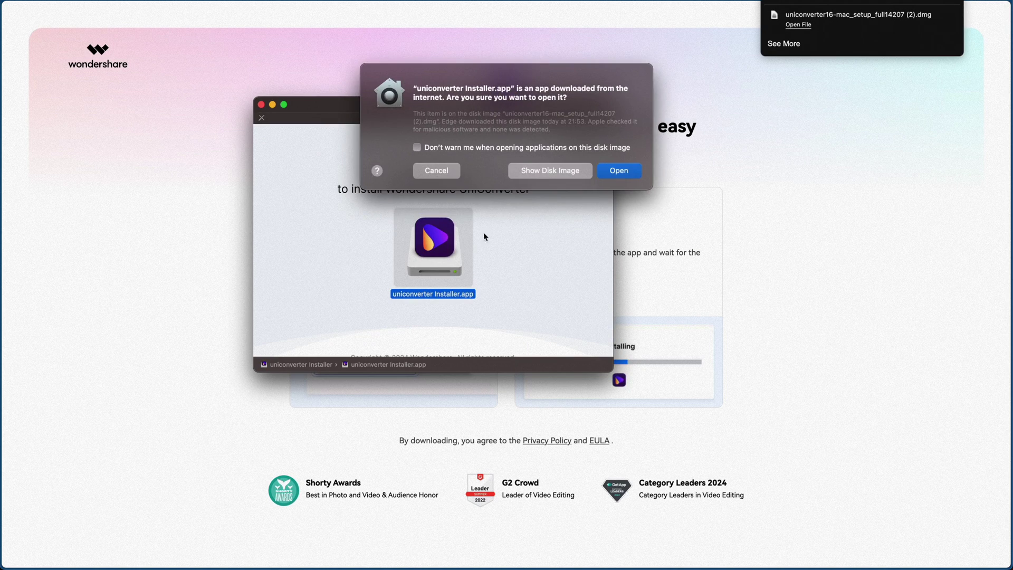
{"action": "left_click", "coordinate": [619, 171]}
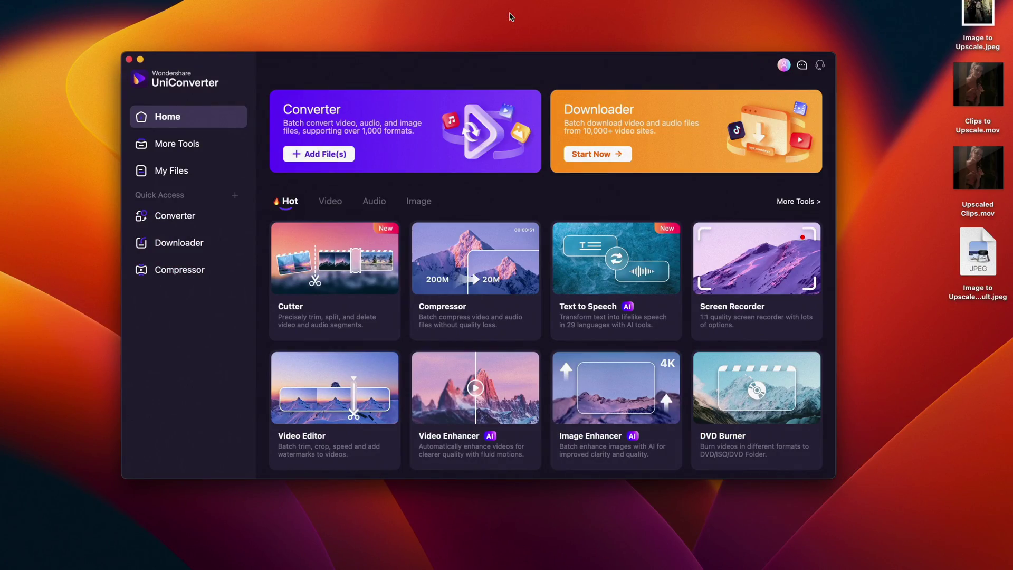
{"action": "left_click", "coordinate": [218, 145]}
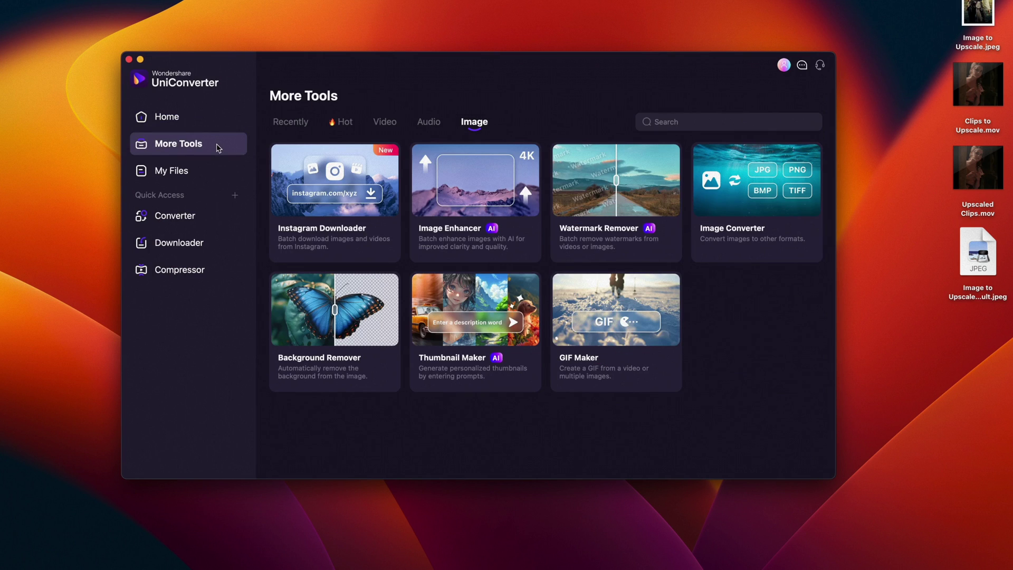
{"action": "left_click", "coordinate": [292, 122]}
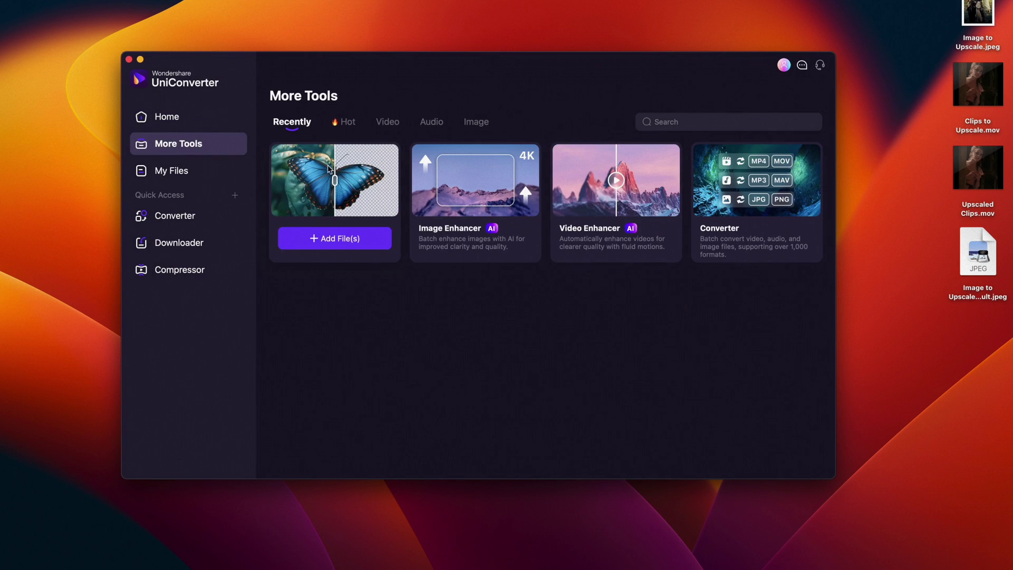
{"action": "left_click", "coordinate": [348, 123]}
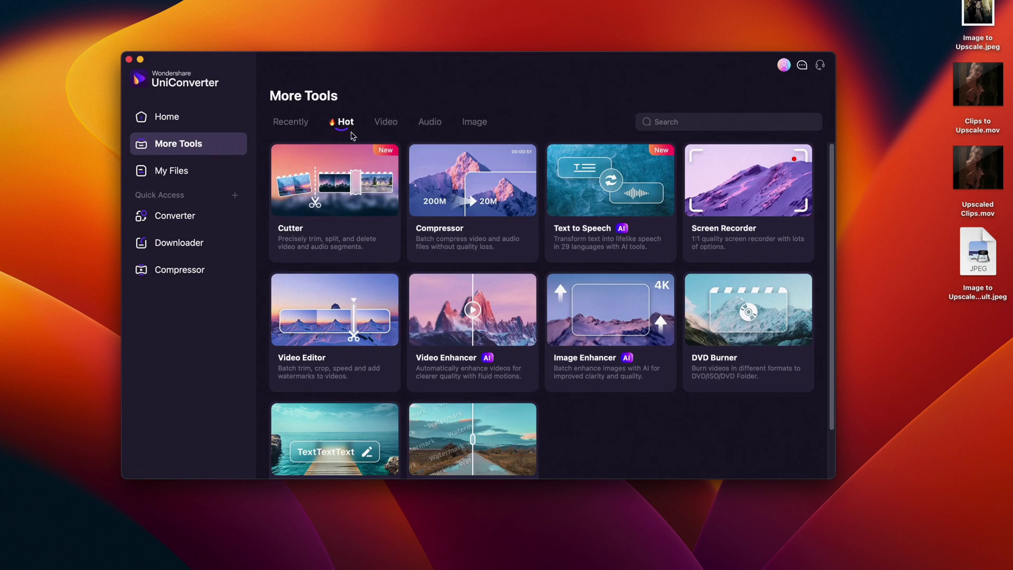
{"action": "scroll", "coordinate": [365, 165], "scroll_direction": "down", "scroll_amount": 3}
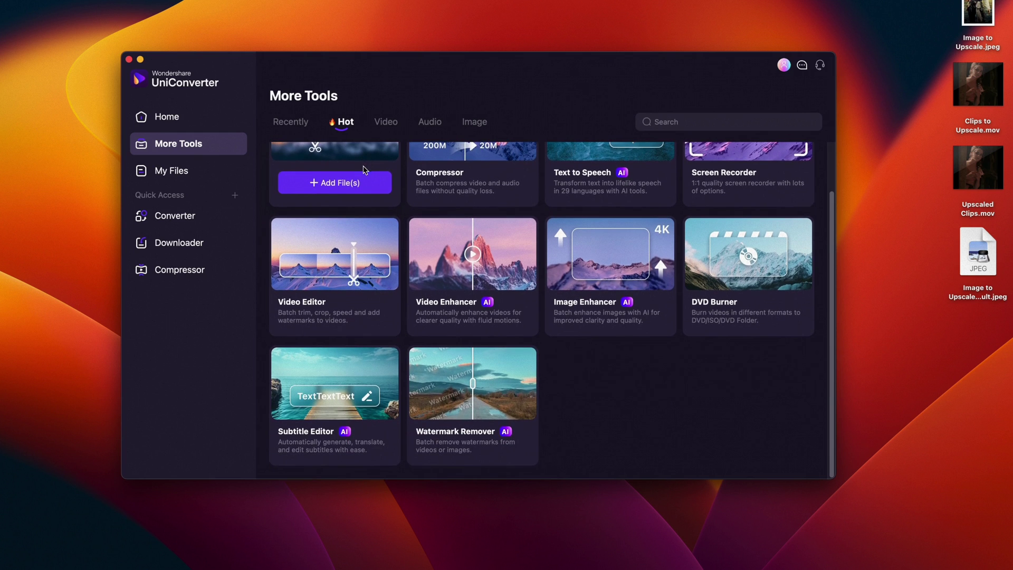
{"action": "left_click", "coordinate": [385, 122]}
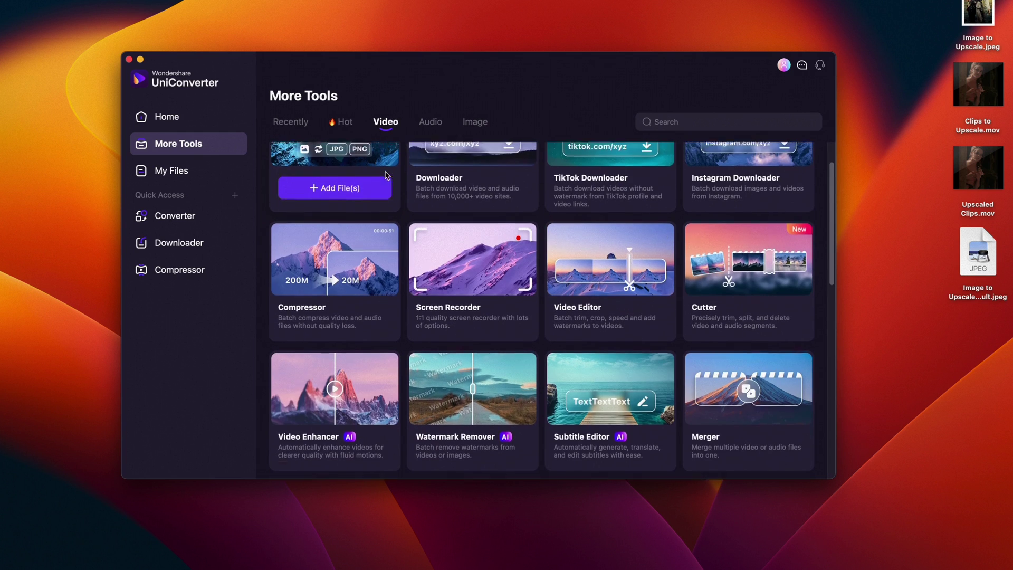
{"action": "scroll", "coordinate": [387, 171], "scroll_direction": "up", "scroll_amount": 2}
{"action": "scroll", "coordinate": [386, 175], "scroll_direction": "down", "scroll_amount": 2}
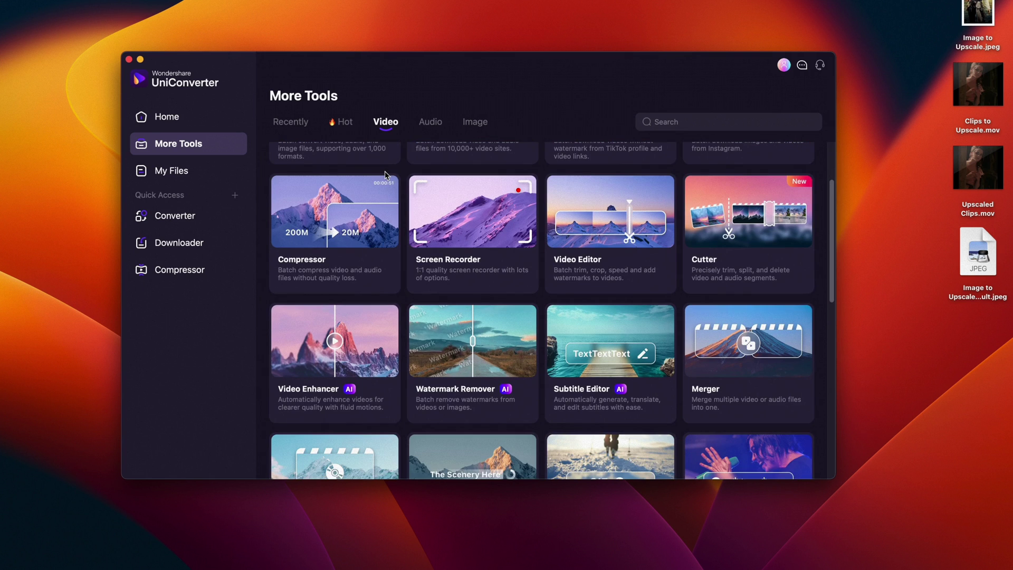
{"action": "scroll", "coordinate": [386, 175], "scroll_direction": "down", "scroll_amount": 2}
{"action": "scroll", "coordinate": [387, 175], "scroll_direction": "down", "scroll_amount": 2}
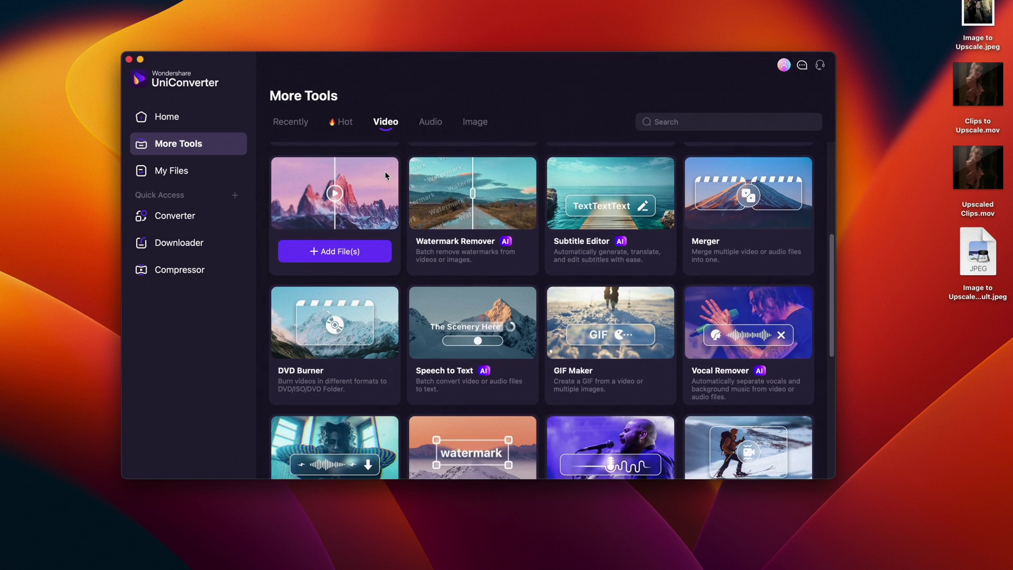
{"action": "scroll", "coordinate": [388, 177], "scroll_direction": "down", "scroll_amount": 2}
{"action": "scroll", "coordinate": [386, 176], "scroll_direction": "down", "scroll_amount": 2}
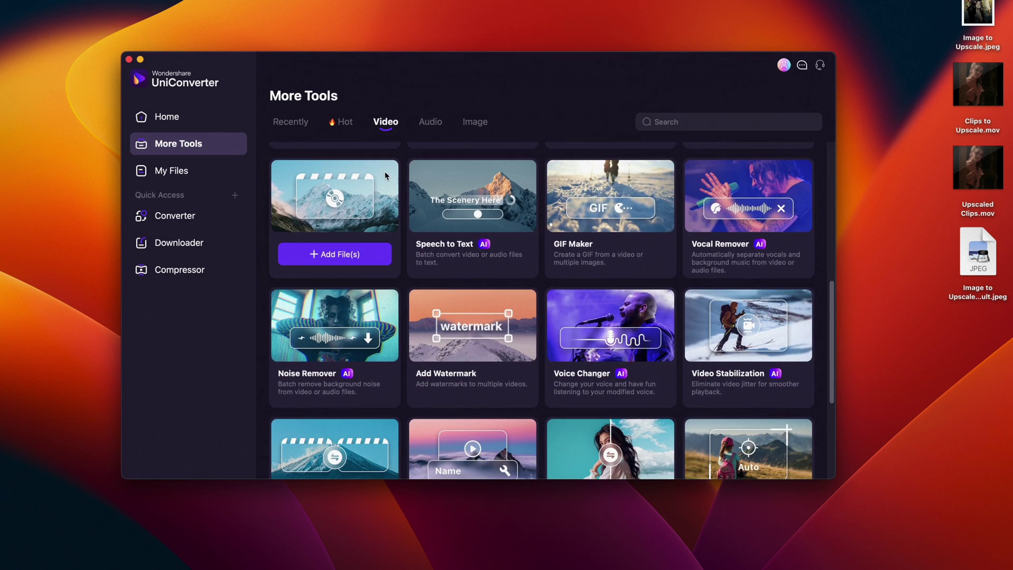
{"action": "scroll", "coordinate": [387, 175], "scroll_direction": "down", "scroll_amount": 2}
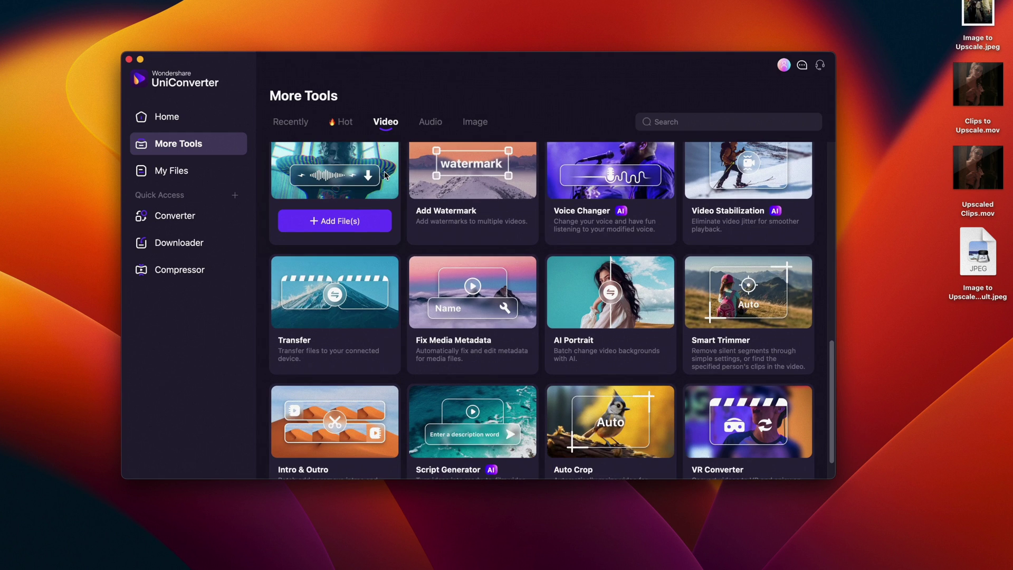
{"action": "left_click", "coordinate": [431, 128]}
{"action": "mouse_move", "coordinate": [473, 162]}
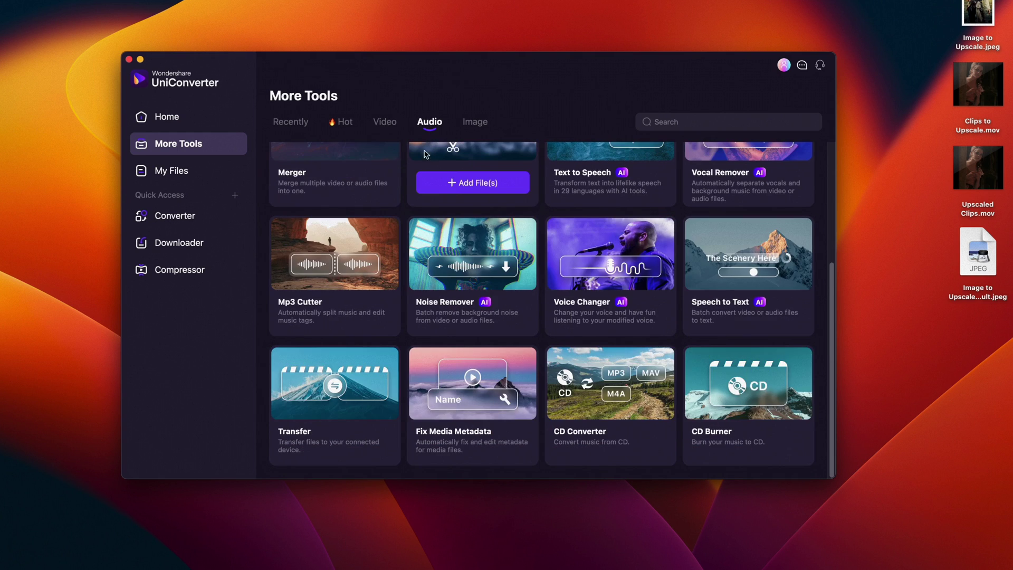
{"action": "scroll", "coordinate": [420, 170], "scroll_direction": "up", "scroll_amount": 2}
{"action": "scroll", "coordinate": [419, 172], "scroll_direction": "up", "scroll_amount": 2}
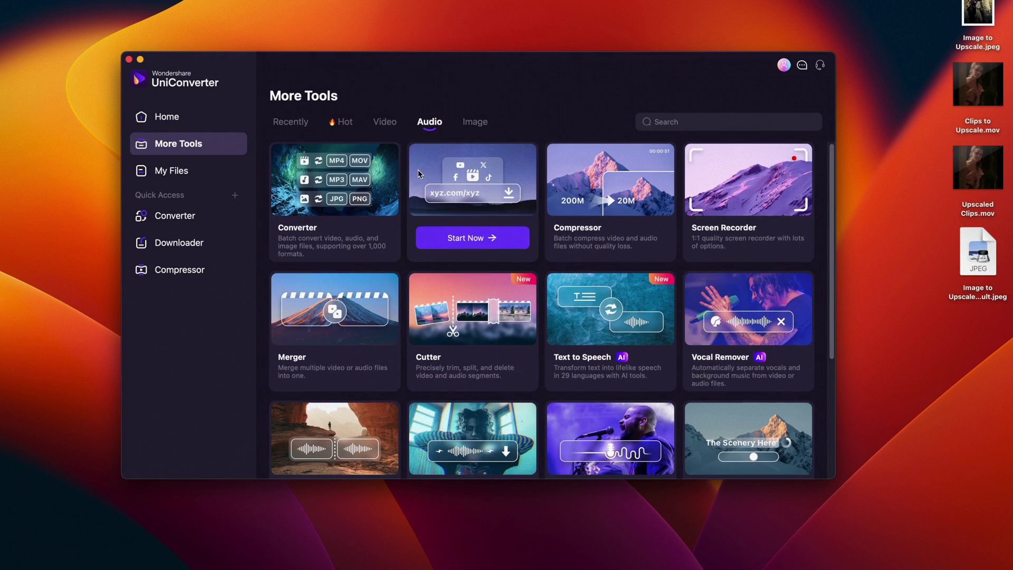
{"action": "scroll", "coordinate": [419, 174], "scroll_direction": "down", "scroll_amount": 2}
{"action": "scroll", "coordinate": [419, 174], "scroll_direction": "down", "scroll_amount": 2}
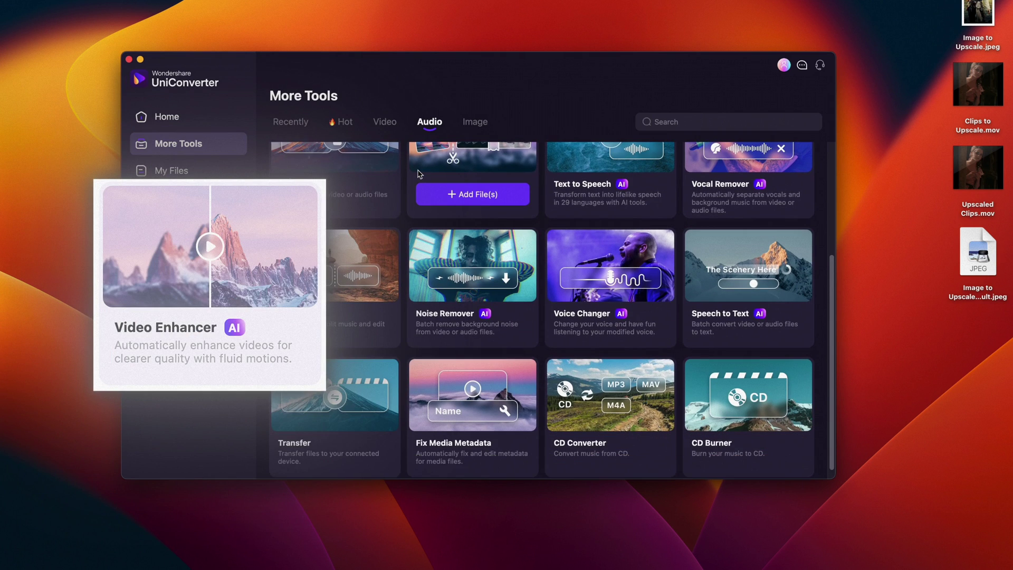
{"action": "left_click", "coordinate": [474, 121]}
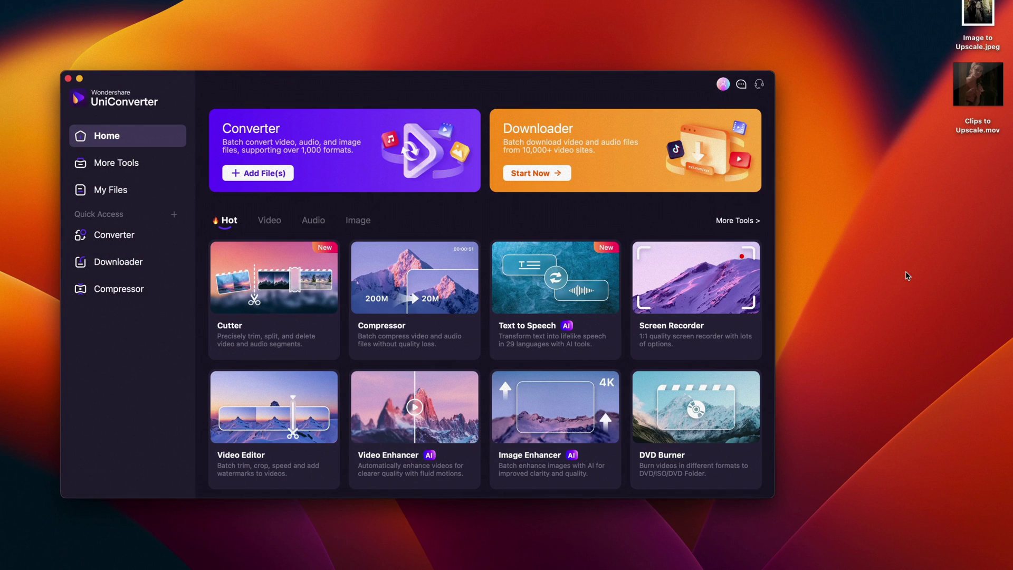
Load Clips to Upscale.mov into the AI Video Enhancer, accepting the frame-rate adjustment.
{"action": "left_click", "coordinate": [420, 434]}
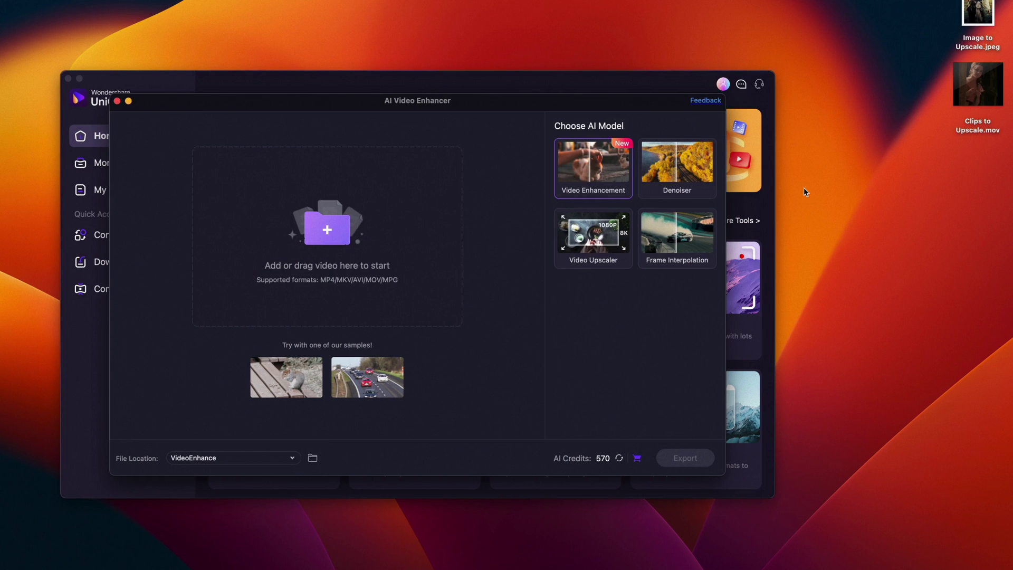
{"action": "left_click_drag", "start_coordinate": [815, 152], "coordinate": [362, 251]}
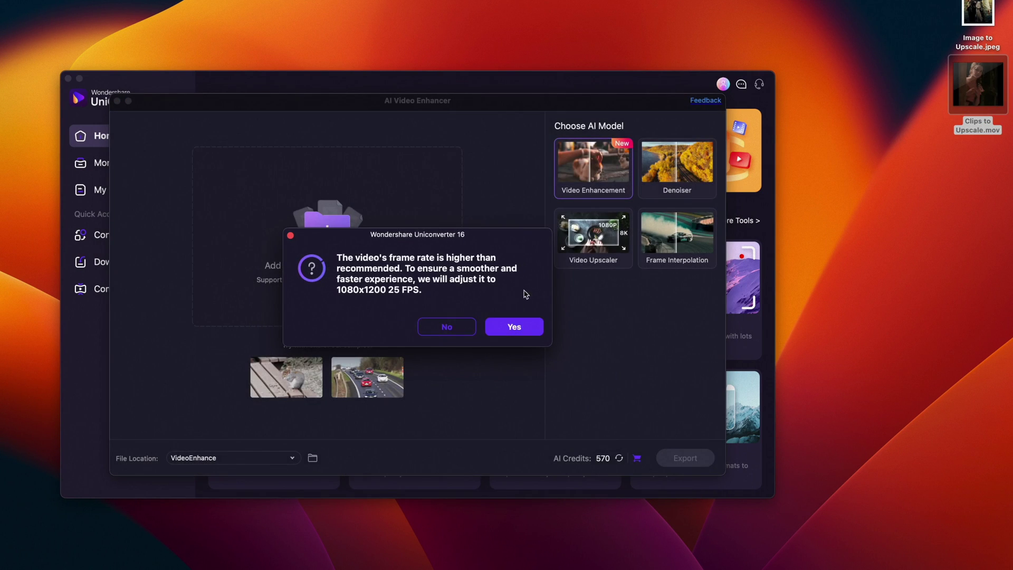
{"action": "left_click", "coordinate": [516, 327]}
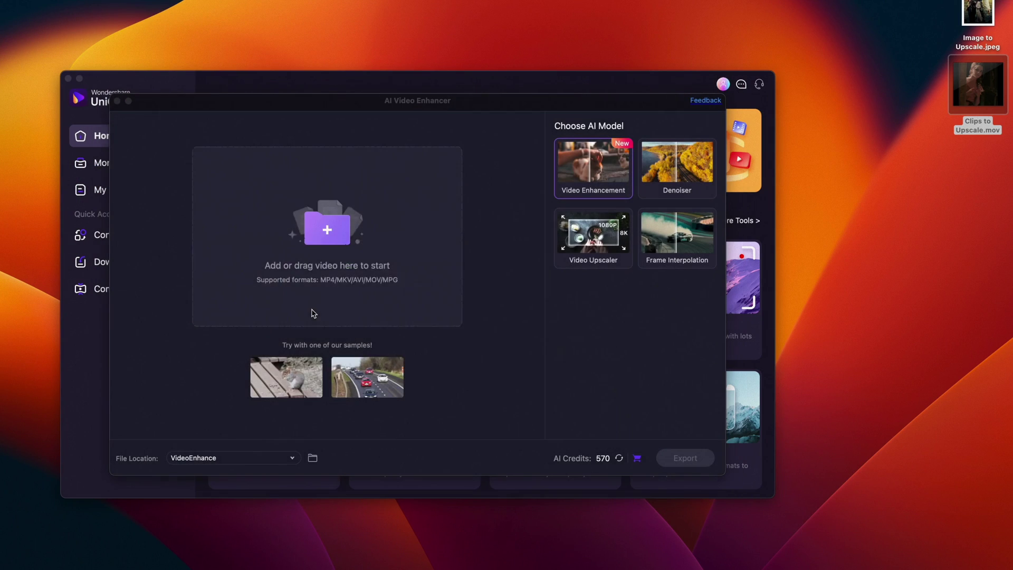
{"action": "left_click", "coordinate": [516, 330]}
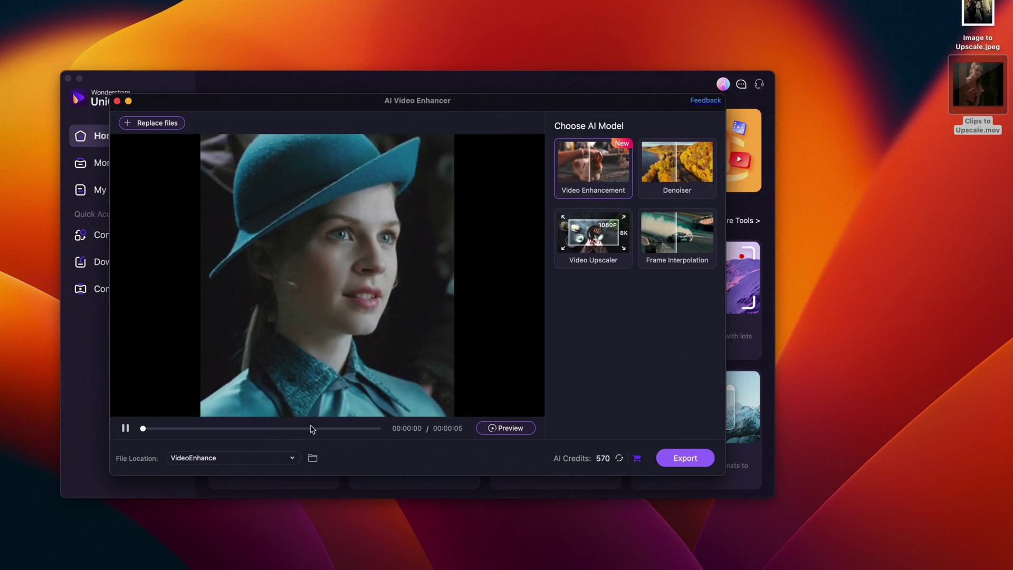
Set File Location to Same As Source Folder and export the enhanced clip.
{"action": "left_click", "coordinate": [278, 458]}
{"action": "left_click", "coordinate": [279, 478]}
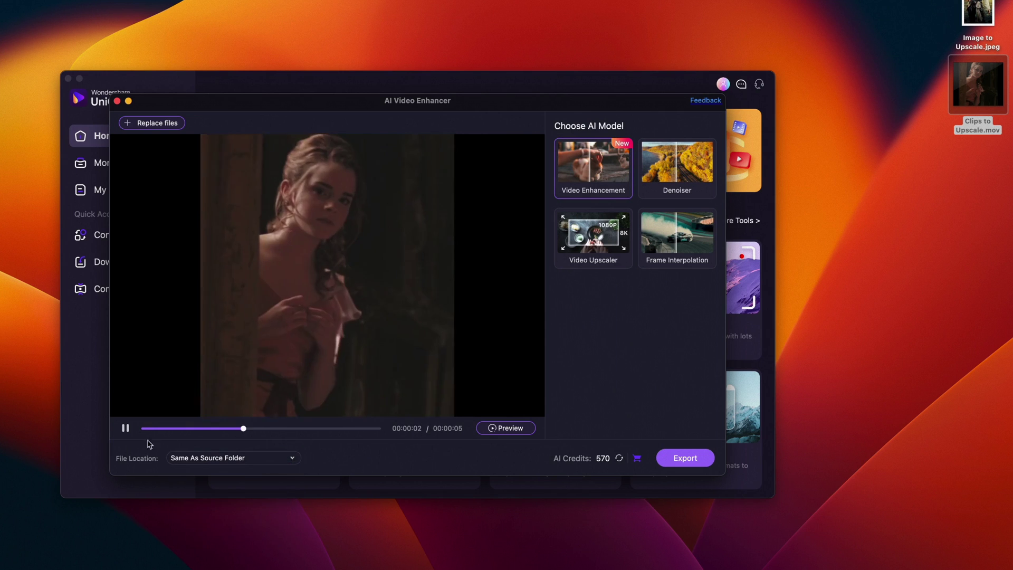
{"action": "left_click", "coordinate": [131, 431]}
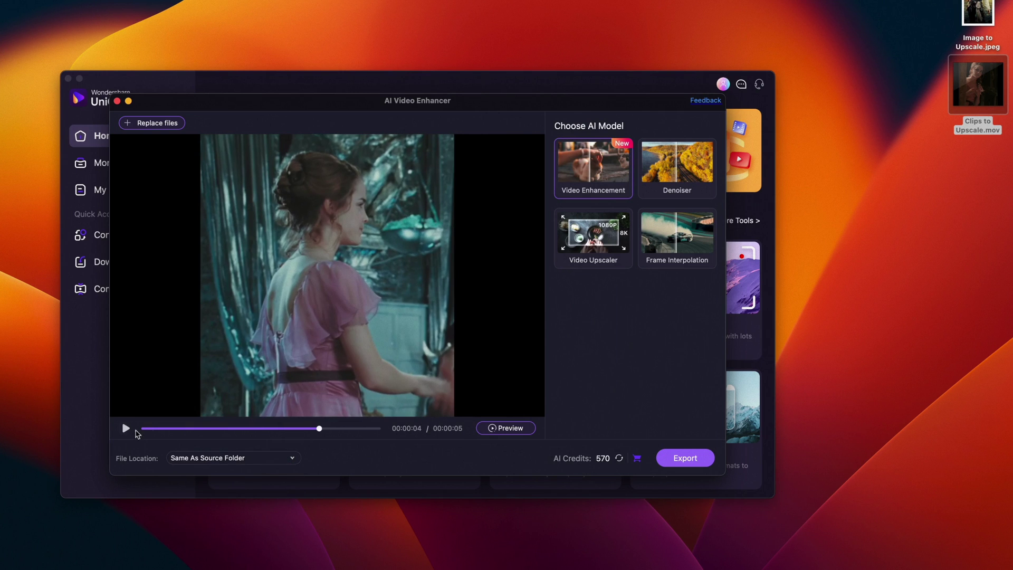
{"action": "left_click", "coordinate": [670, 459]}
{"action": "type", "text": "Upscaled Clips.mov"}
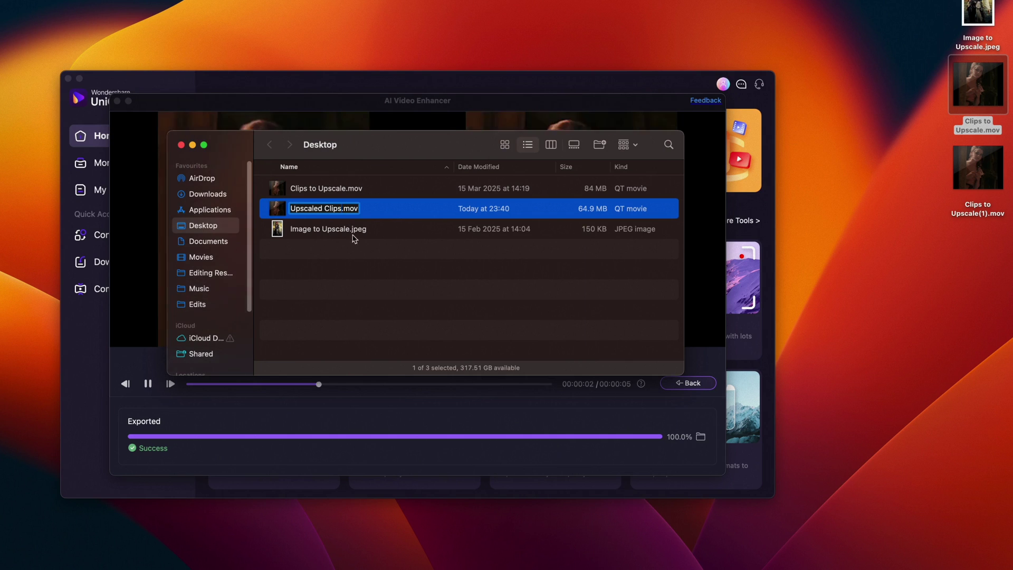
Confirm the name Upscaled Clips, launch After Effects via Spotlight and add the clip to the timeline.
{"action": "key", "text": "Return"}
{"action": "key", "text": "super+space"}
{"action": "type", "text": "ap"}
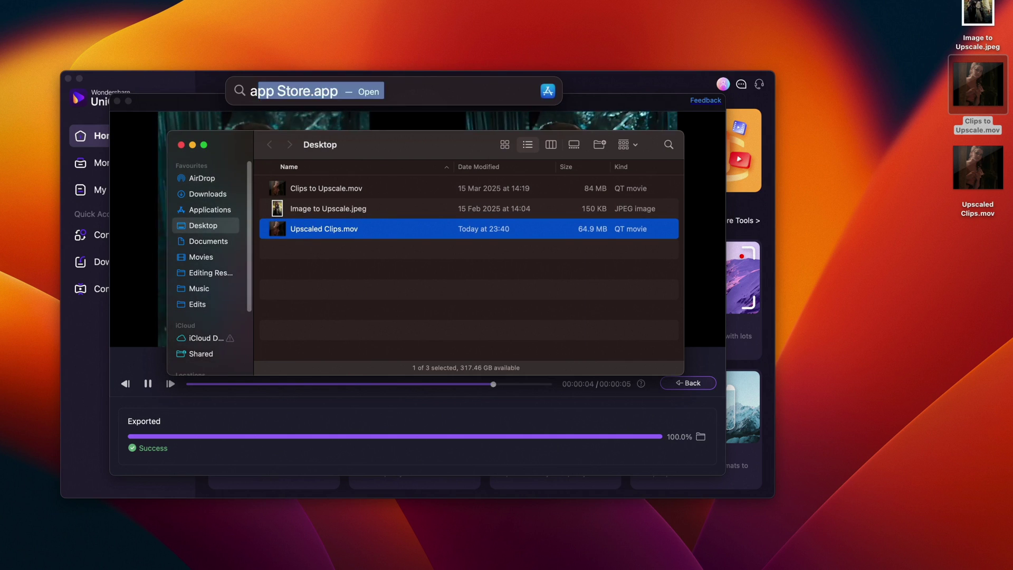
{"action": "type", "text": " effects"}
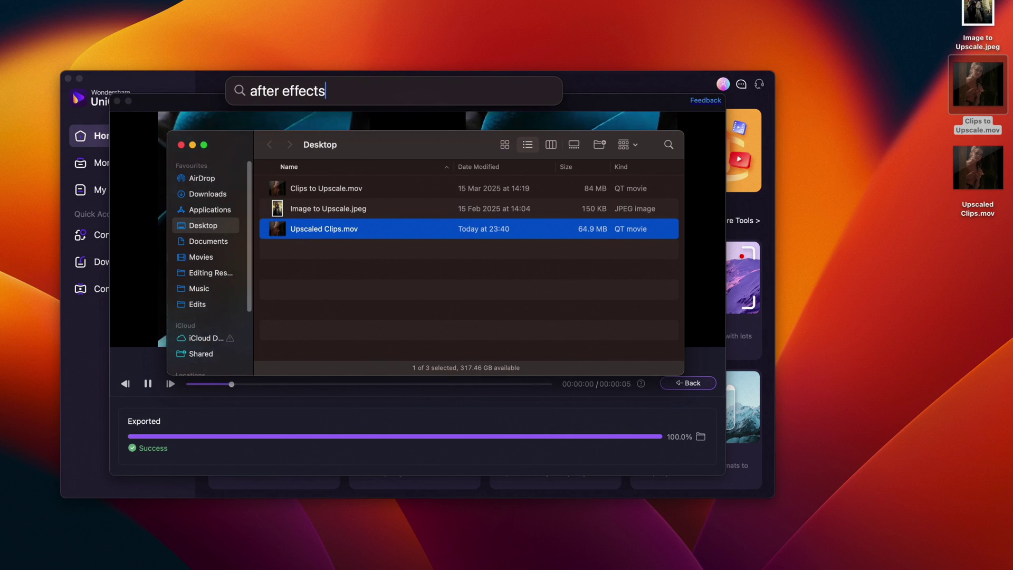
{"action": "key", "text": "Return"}
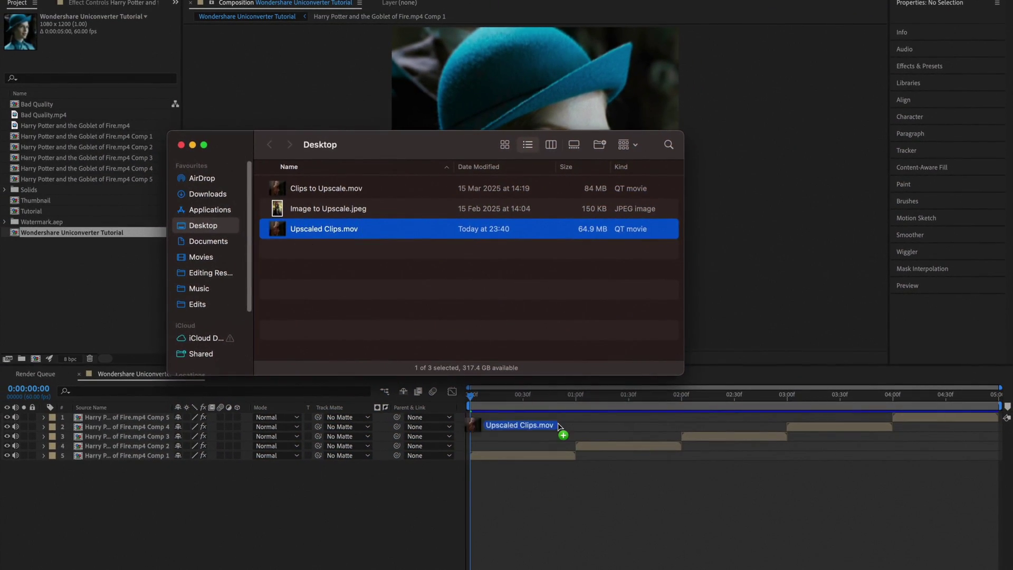
{"action": "left_click_drag", "start_coordinate": [558, 427], "coordinate": [558, 427]}
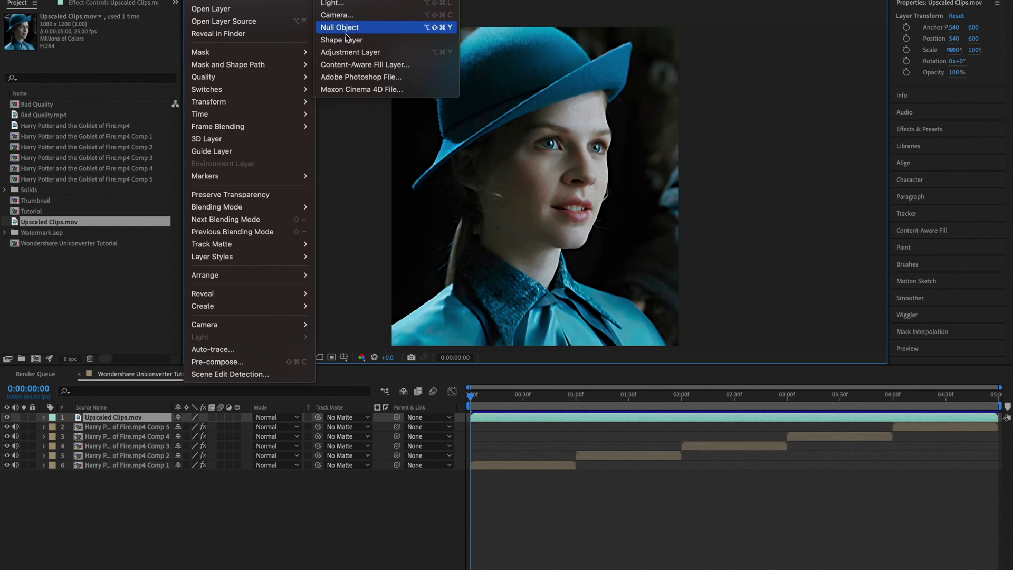
Add an adjustment layer above the clip and apply the Free 4K CC preset via FX Console.
{"action": "left_click", "coordinate": [349, 53]}
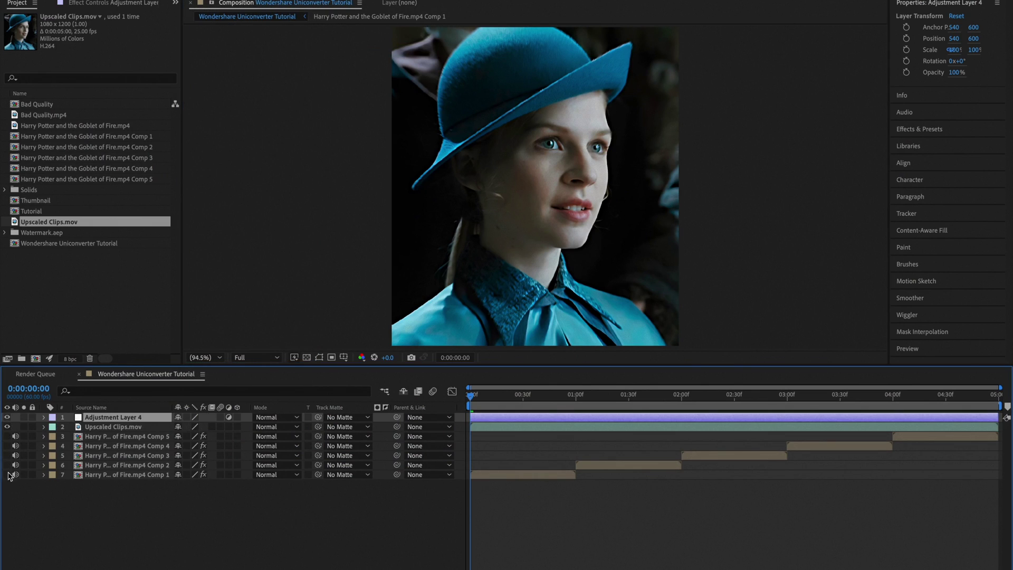
{"action": "key", "text": "ctrl+space"}
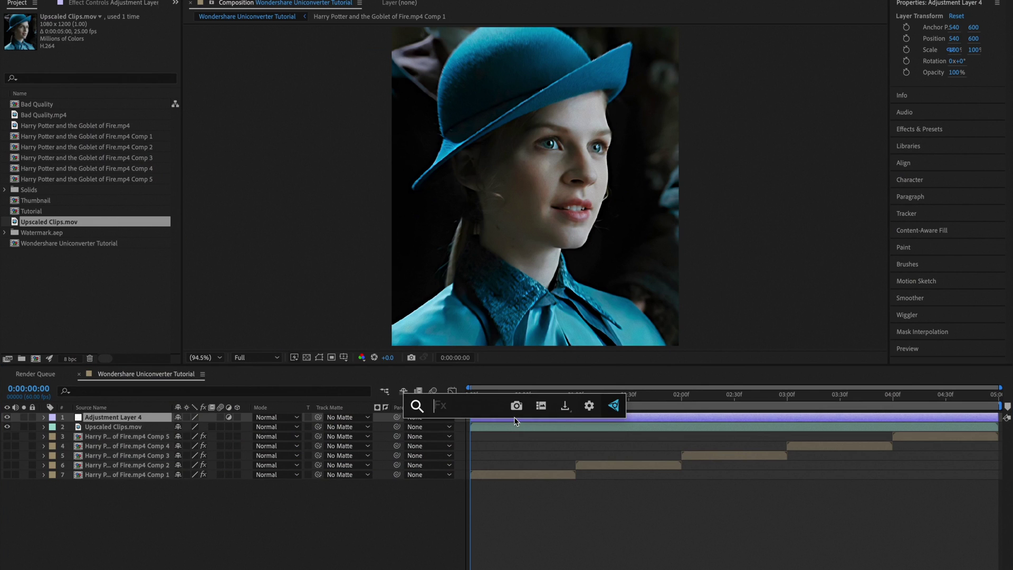
{"action": "type", "text": "free 4k"}
{"action": "key", "text": "Return"}
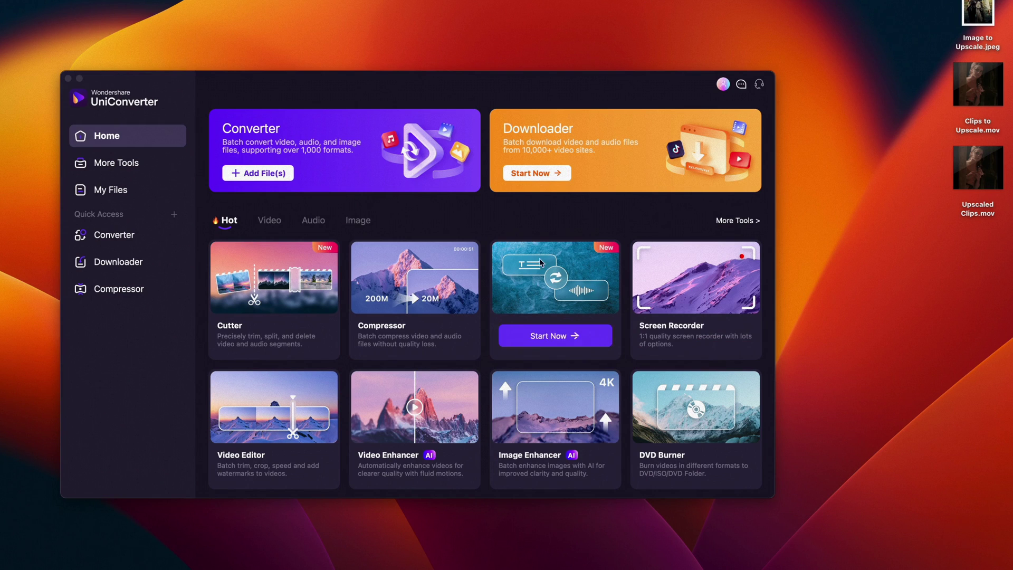
Load Image to Upscale.jpeg from the desktop into the AI Image Enhancer.
{"action": "left_click", "coordinate": [358, 221]}
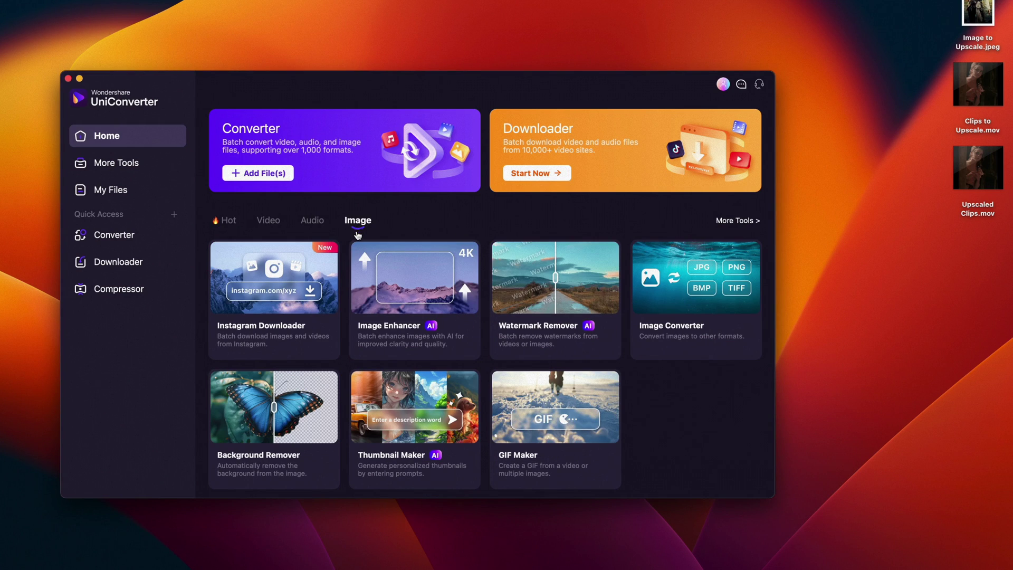
{"action": "left_click", "coordinate": [389, 282]}
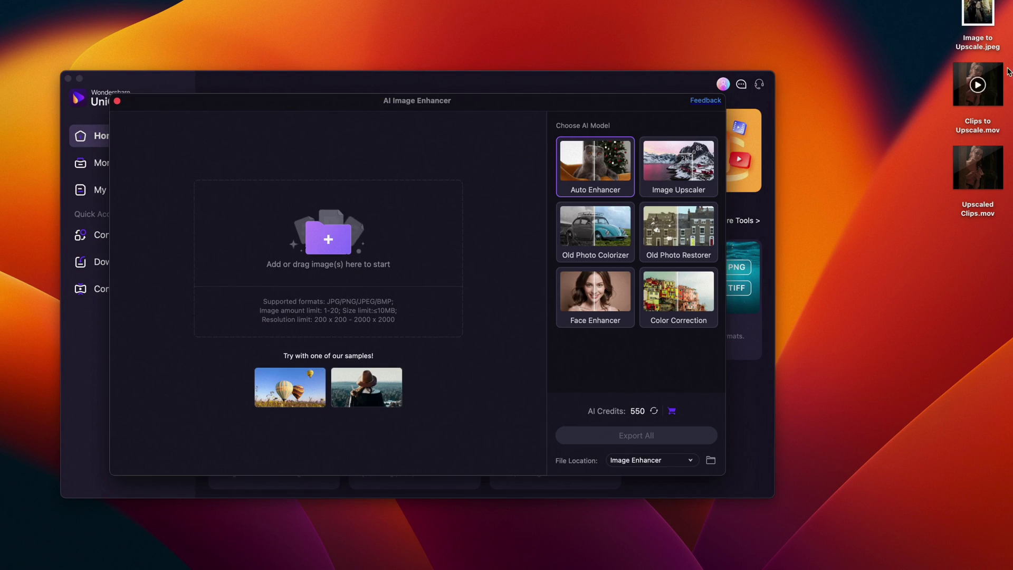
{"action": "left_click_drag", "start_coordinate": [977, 15], "coordinate": [298, 245]}
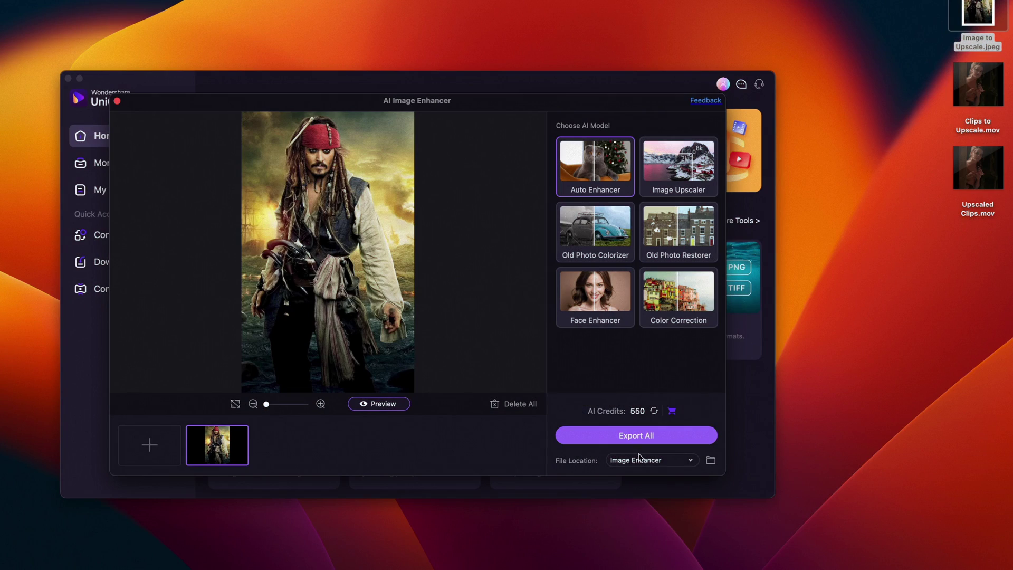
Set File Location to Same As Source Folder and export the enhanced pirate image.
{"action": "left_click", "coordinate": [639, 458]}
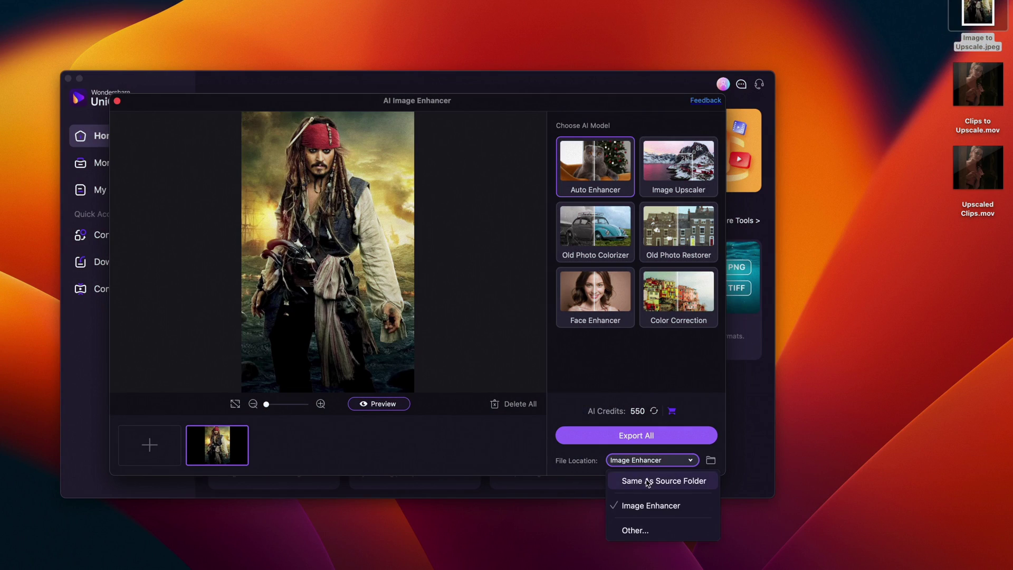
{"action": "left_click", "coordinate": [649, 480]}
{"action": "left_click", "coordinate": [630, 432]}
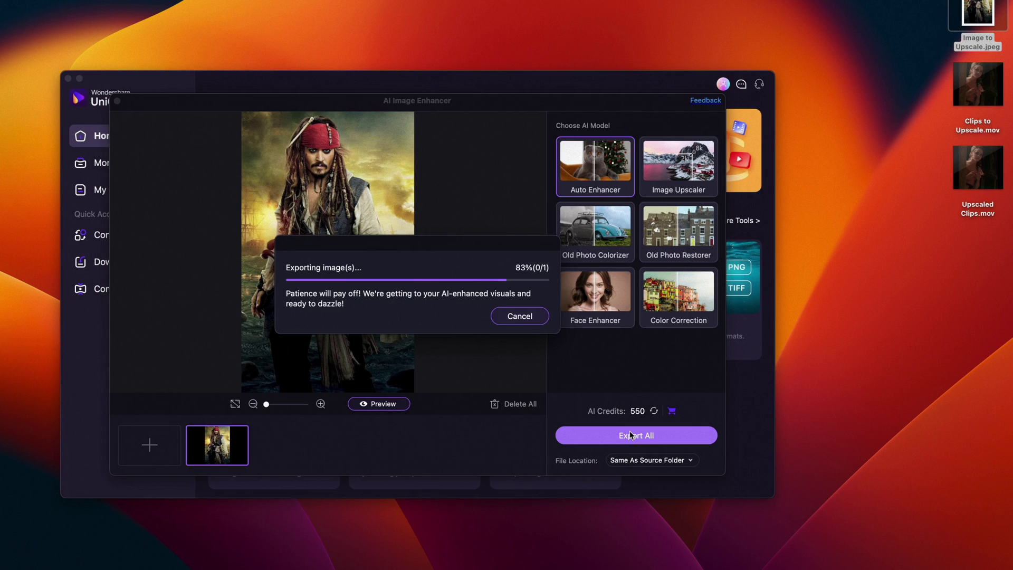
{"action": "scroll", "coordinate": [466, 270], "scroll_direction": "up", "scroll_amount": 2}
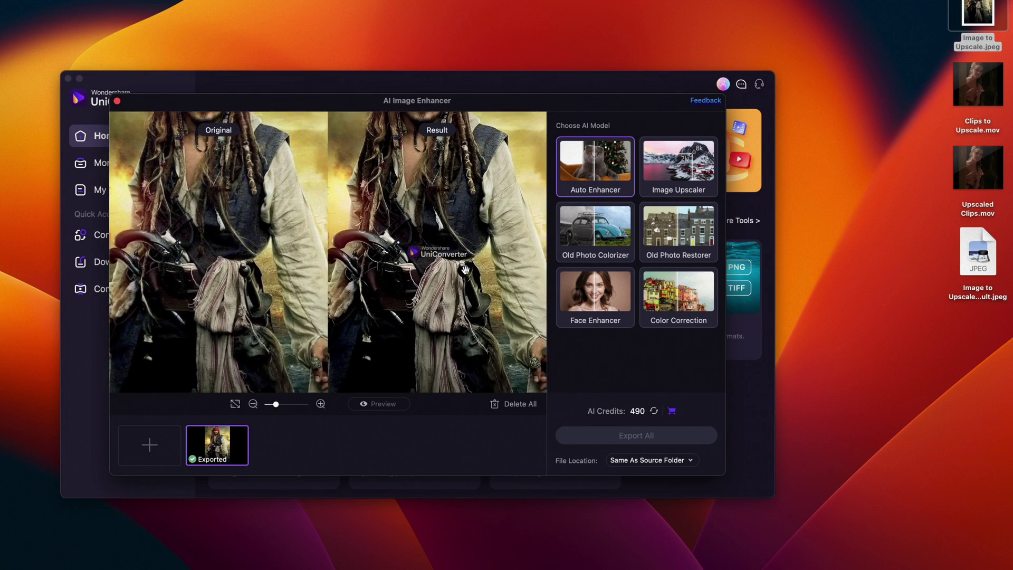
{"action": "scroll", "coordinate": [465, 270], "scroll_direction": "up", "scroll_amount": 2}
{"action": "scroll", "coordinate": [466, 270], "scroll_direction": "up", "scroll_amount": 1}
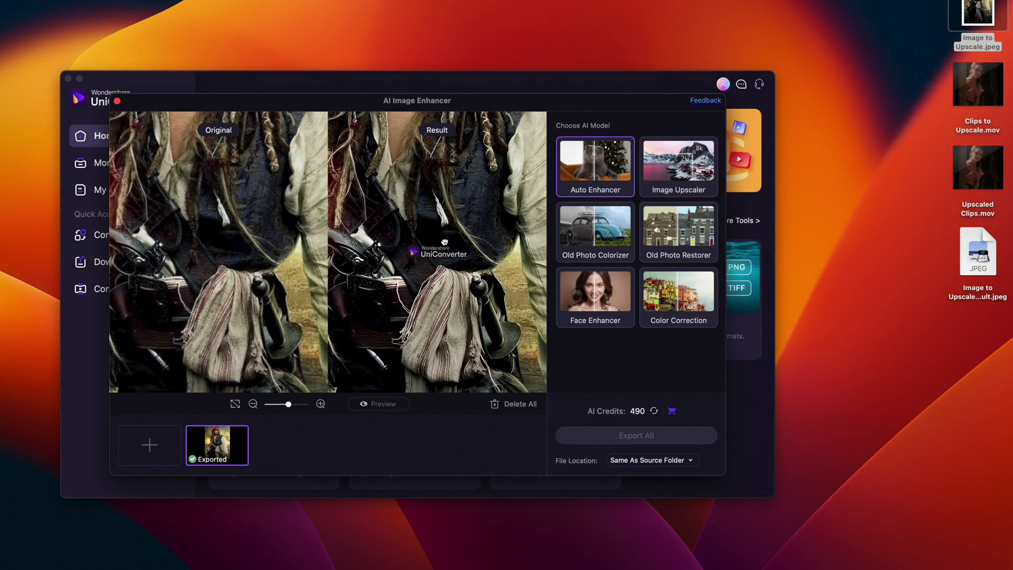
{"action": "scroll", "coordinate": [445, 241], "scroll_direction": "down", "scroll_amount": 2}
{"action": "scroll", "coordinate": [439, 249], "scroll_direction": "down", "scroll_amount": 1}
{"action": "scroll", "coordinate": [436, 255], "scroll_direction": "up", "scroll_amount": 2}
{"action": "scroll", "coordinate": [434, 259], "scroll_direction": "up", "scroll_amount": 1}
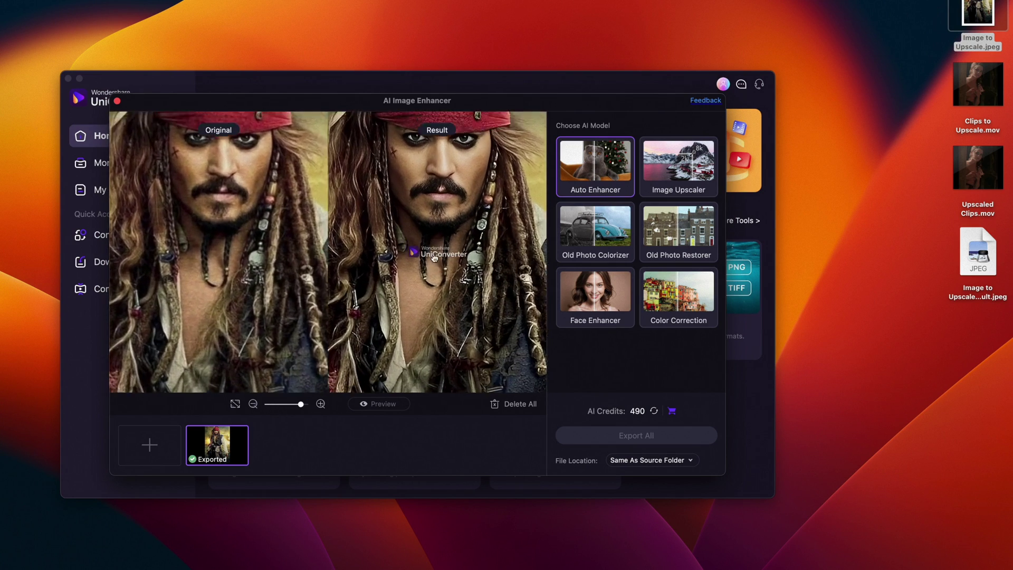
{"action": "scroll", "coordinate": [434, 259], "scroll_direction": "up", "scroll_amount": 1}
Pan the Original/Result previews to inspect the hat detail side by side.
{"action": "left_click_drag", "start_coordinate": [434, 259], "coordinate": [463, 376]}
{"action": "mouse_move", "coordinate": [463, 277]}
{"action": "left_mouse_down"}
{"action": "mouse_move", "coordinate": [442, 273]}
{"action": "mouse_move", "coordinate": [454, 273]}
{"action": "left_mouse_up"}
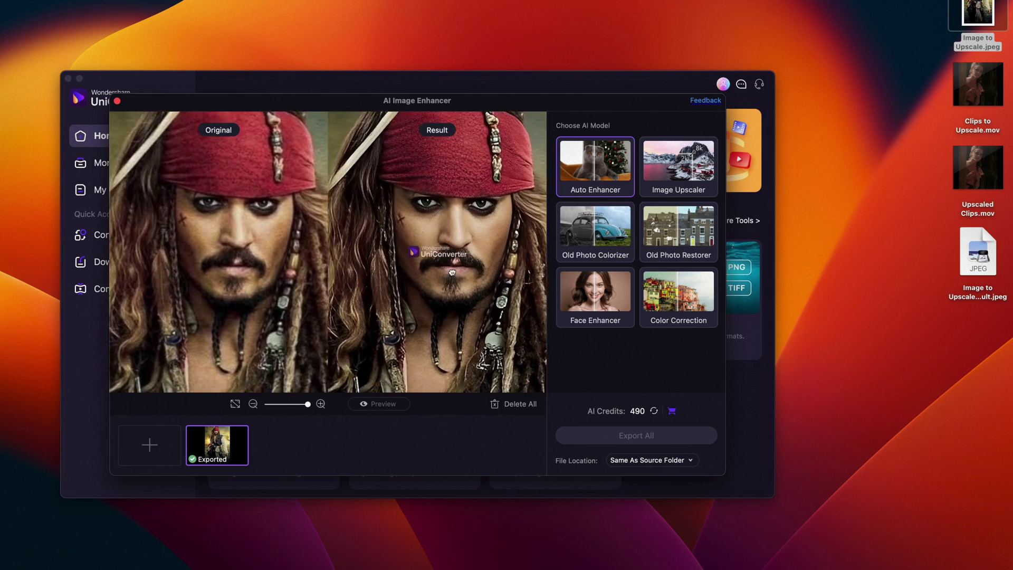
{"action": "scroll", "coordinate": [453, 273], "scroll_direction": "down", "scroll_amount": 10}
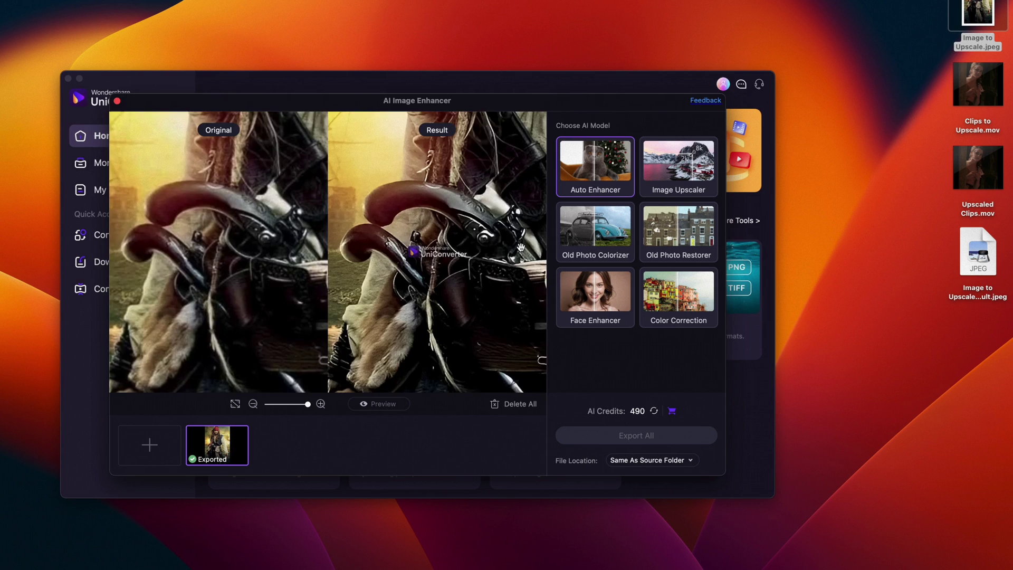
{"action": "scroll", "coordinate": [419, 245], "scroll_direction": "down", "scroll_amount": 5}
{"action": "scroll", "coordinate": [415, 251], "scroll_direction": "down", "scroll_amount": 5}
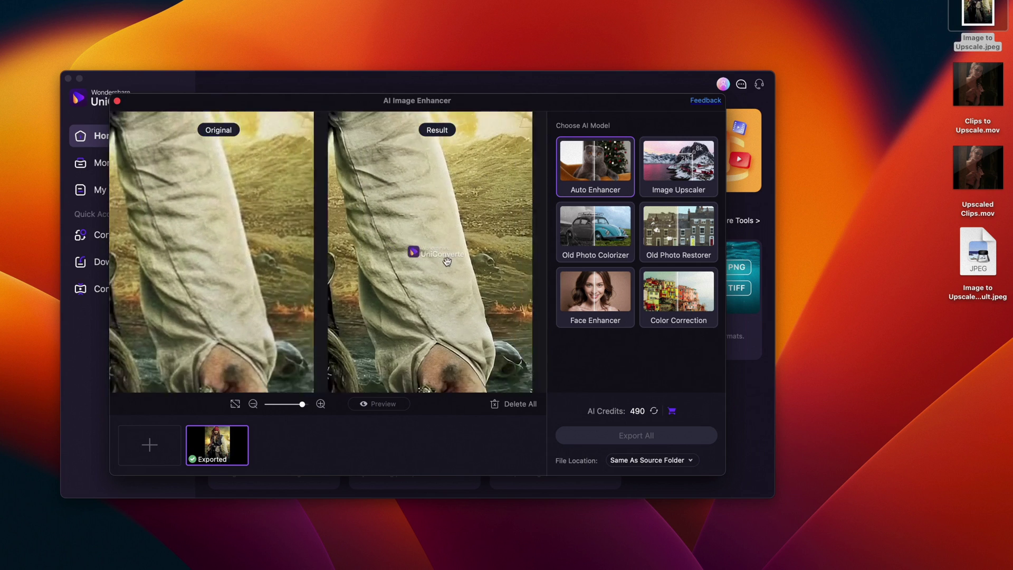
{"action": "scroll", "coordinate": [447, 262], "scroll_direction": "down", "scroll_amount": 3}
{"action": "scroll", "coordinate": [439, 265], "scroll_direction": "down", "scroll_amount": 3}
{"action": "scroll", "coordinate": [435, 266], "scroll_direction": "down", "scroll_amount": 3}
{"action": "scroll", "coordinate": [427, 269], "scroll_direction": "down", "scroll_amount": 3}
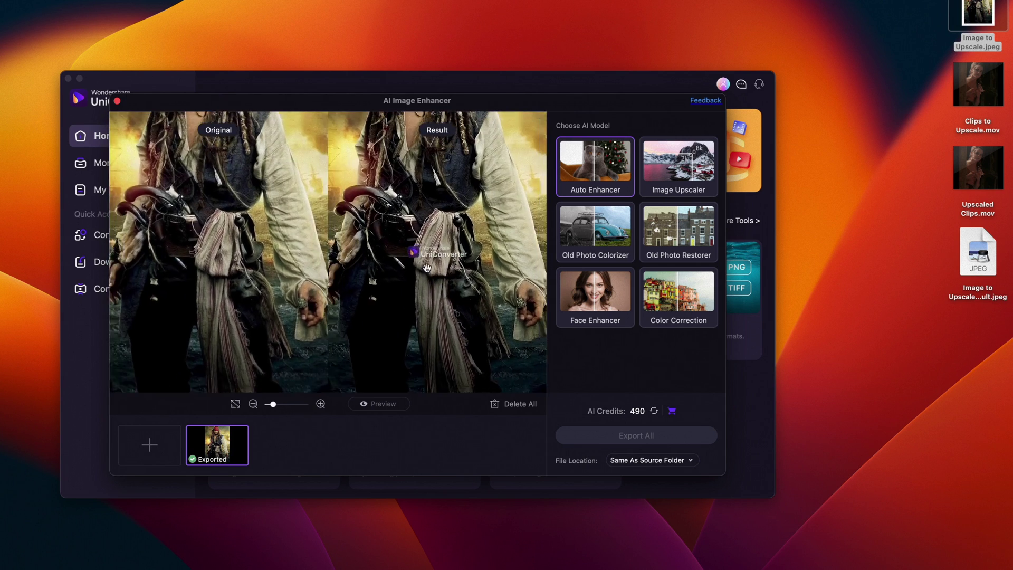
{"action": "scroll", "coordinate": [427, 269], "scroll_direction": "down", "scroll_amount": 3}
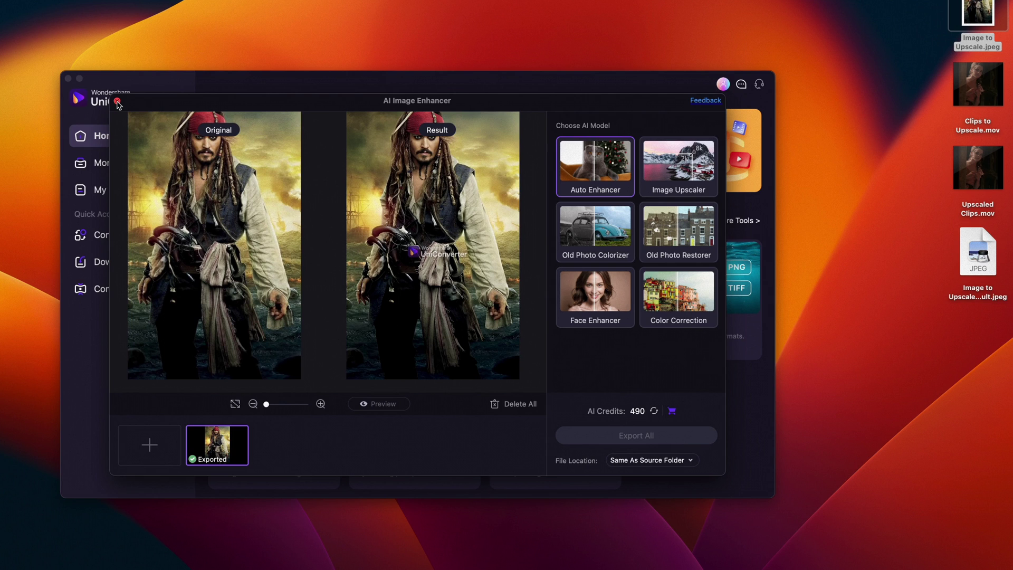
Load the enhanced result JPEG into the Background Remover.
{"action": "left_click", "coordinate": [117, 102]}
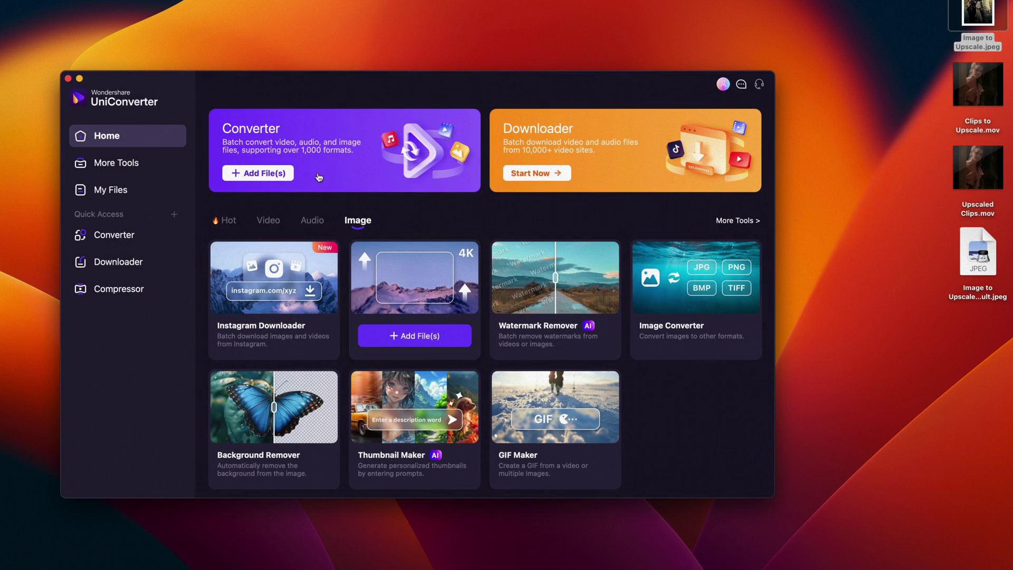
{"action": "mouse_move", "coordinate": [274, 424]}
{"action": "left_click", "coordinate": [274, 386]}
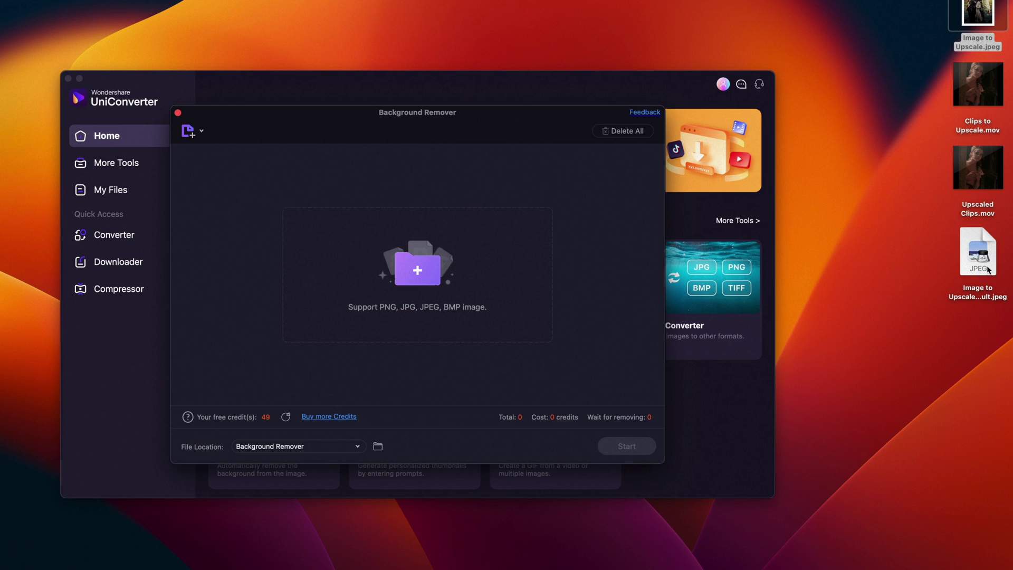
{"action": "mouse_move", "coordinate": [978, 254]}
{"action": "left_mouse_down"}
{"action": "mouse_move", "coordinate": [283, 243]}
{"action": "mouse_move", "coordinate": [335, 251]}
{"action": "left_mouse_up"}
Set File Location to Same As Source Folder and start background removal, accepting the credits notice.
{"action": "left_click", "coordinate": [317, 447]}
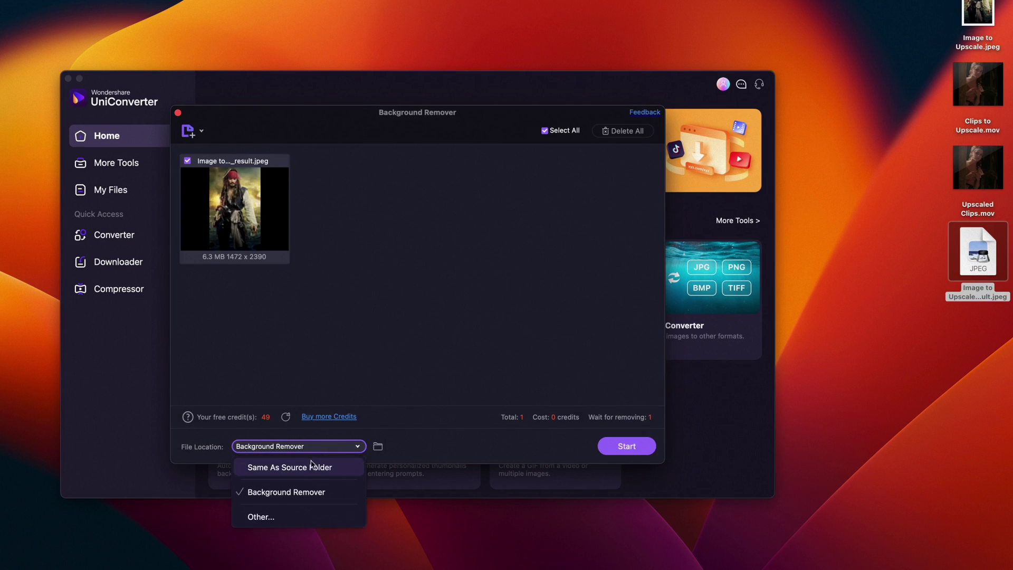
{"action": "left_click", "coordinate": [286, 466]}
{"action": "left_click", "coordinate": [625, 448]}
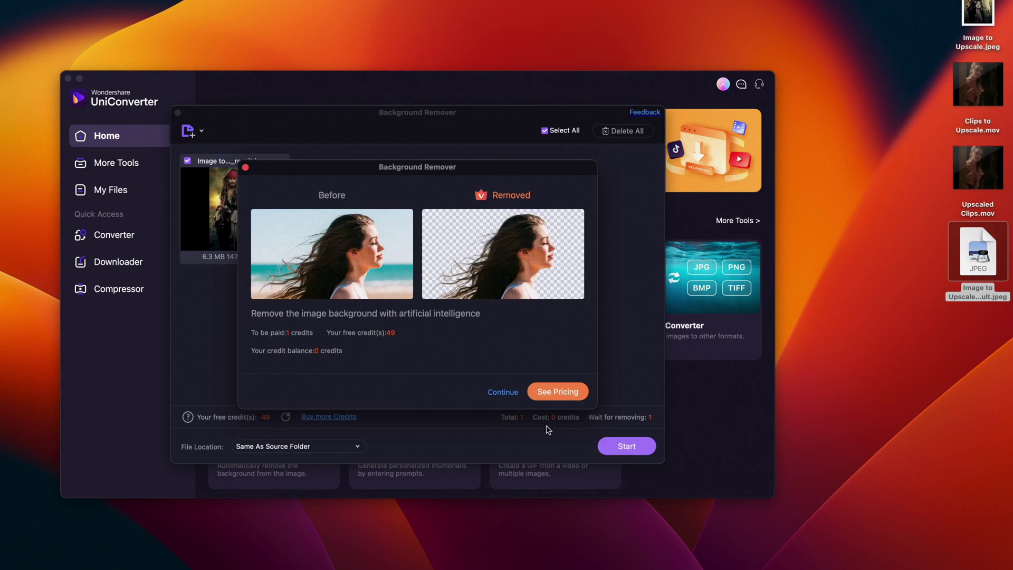
{"action": "left_click", "coordinate": [504, 392]}
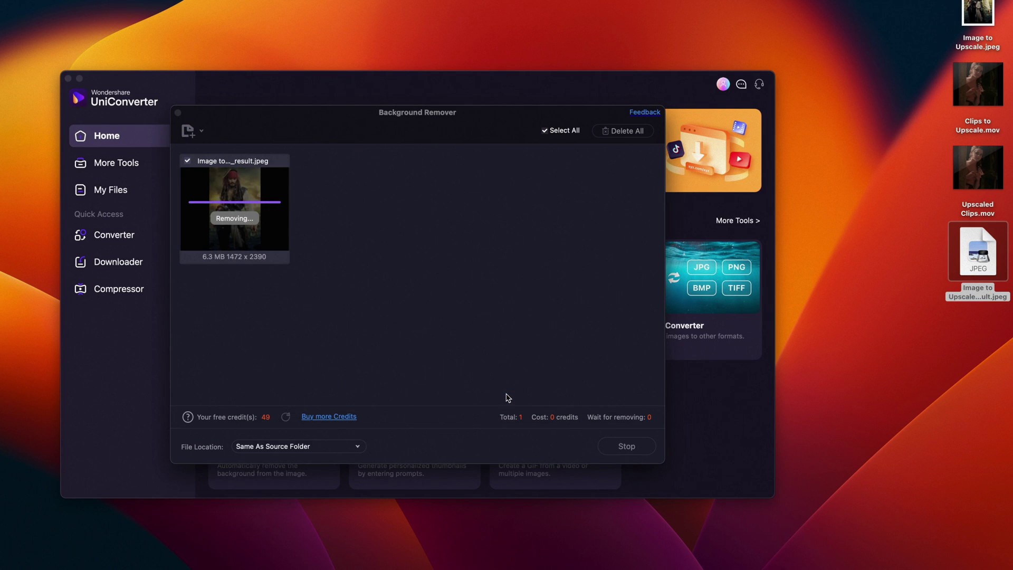
Open the _result.png cut-out in Preview from Finder.
{"action": "double_click", "coordinate": [480, 122]}
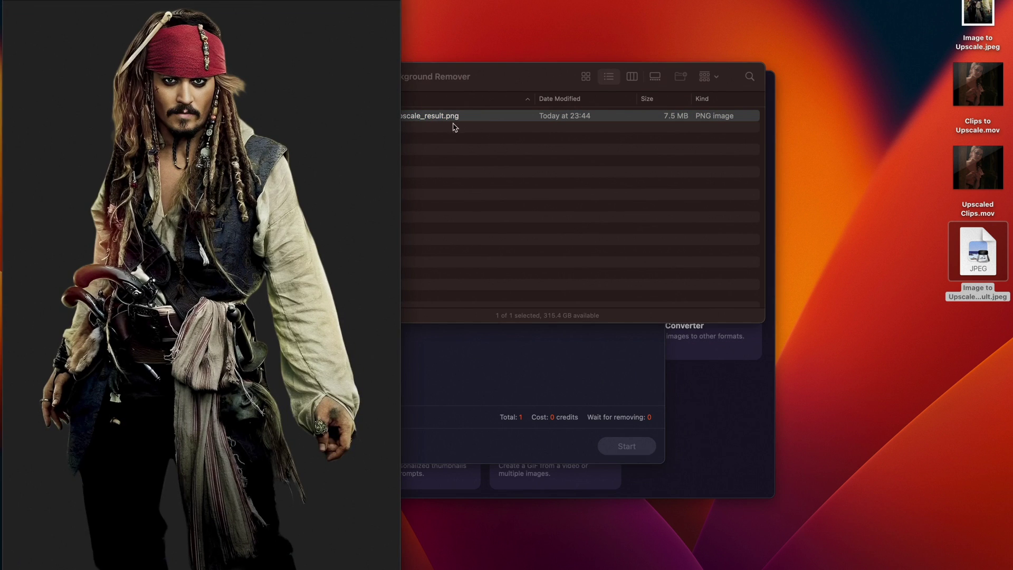